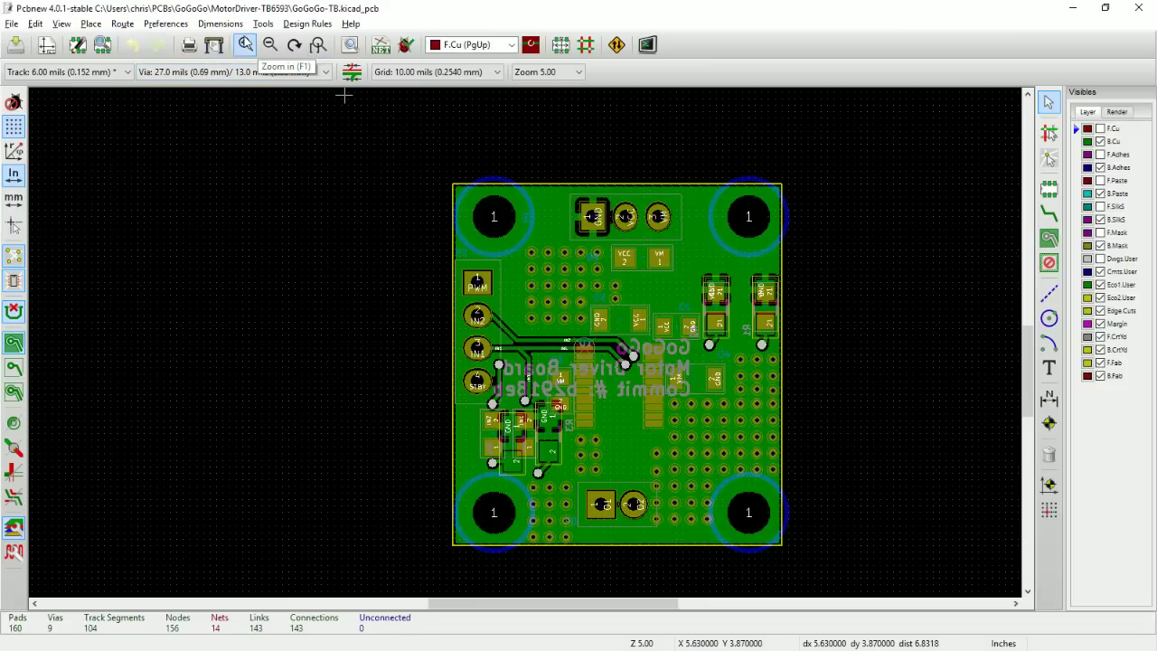
# Step: Export the board's BOM from Pcbnew as GoGoGo-TB.csv, overwriting the existing file
pyautogui.click(16, 24)
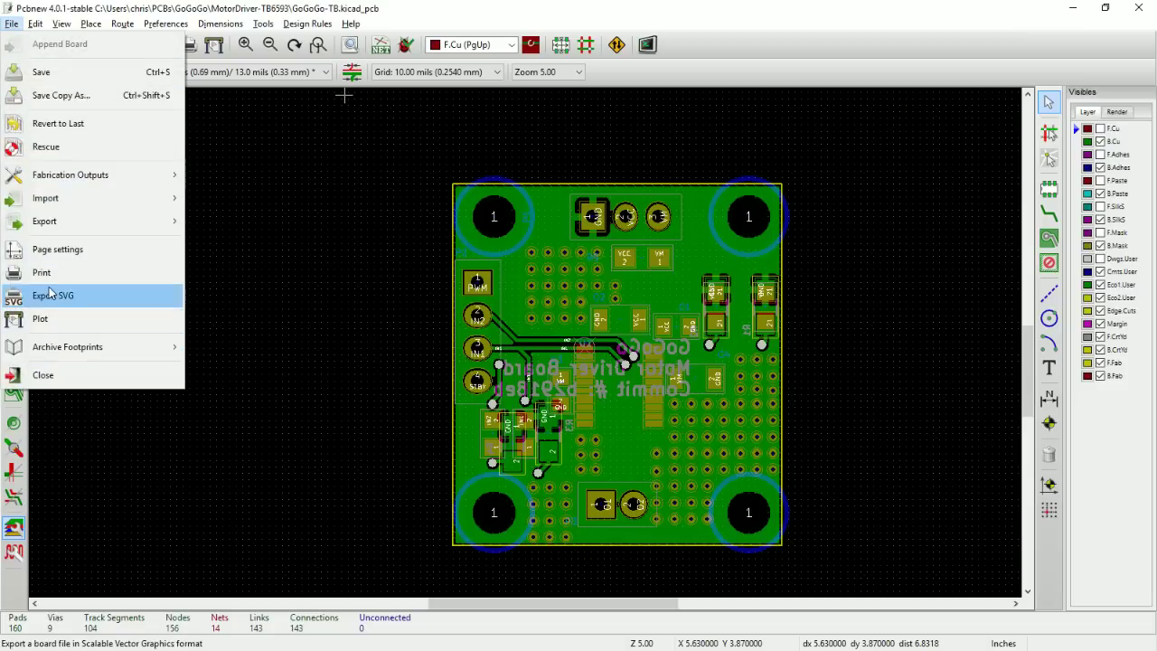
pyautogui.moveTo(90, 175)
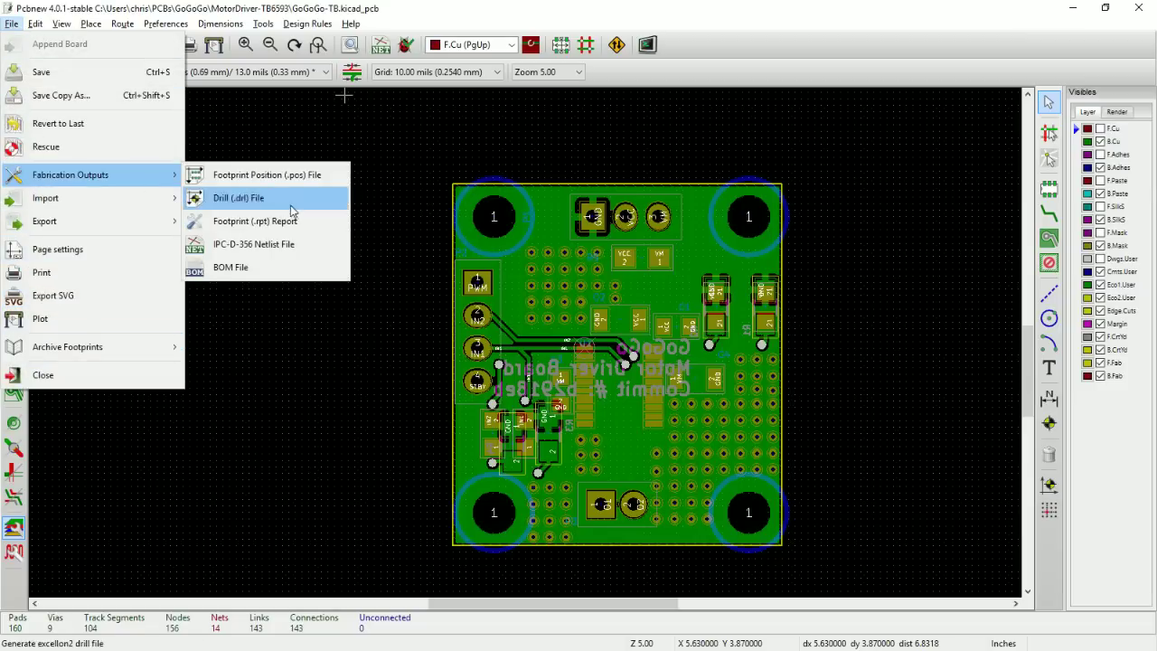
pyautogui.click(248, 267)
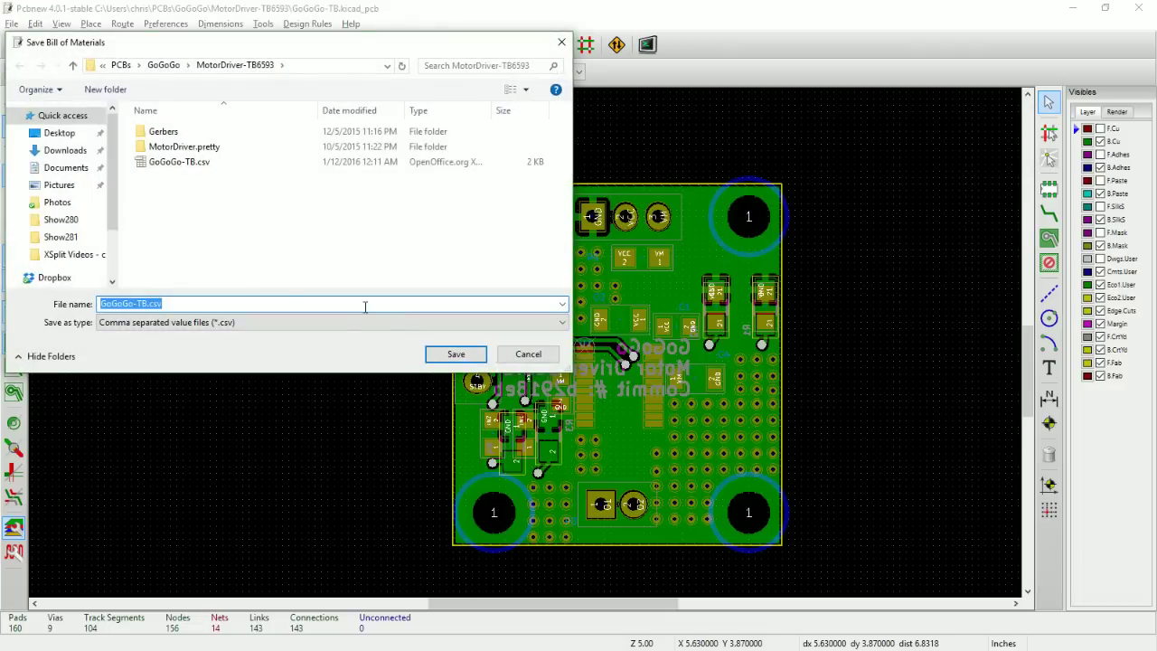
pyautogui.click(456, 352)
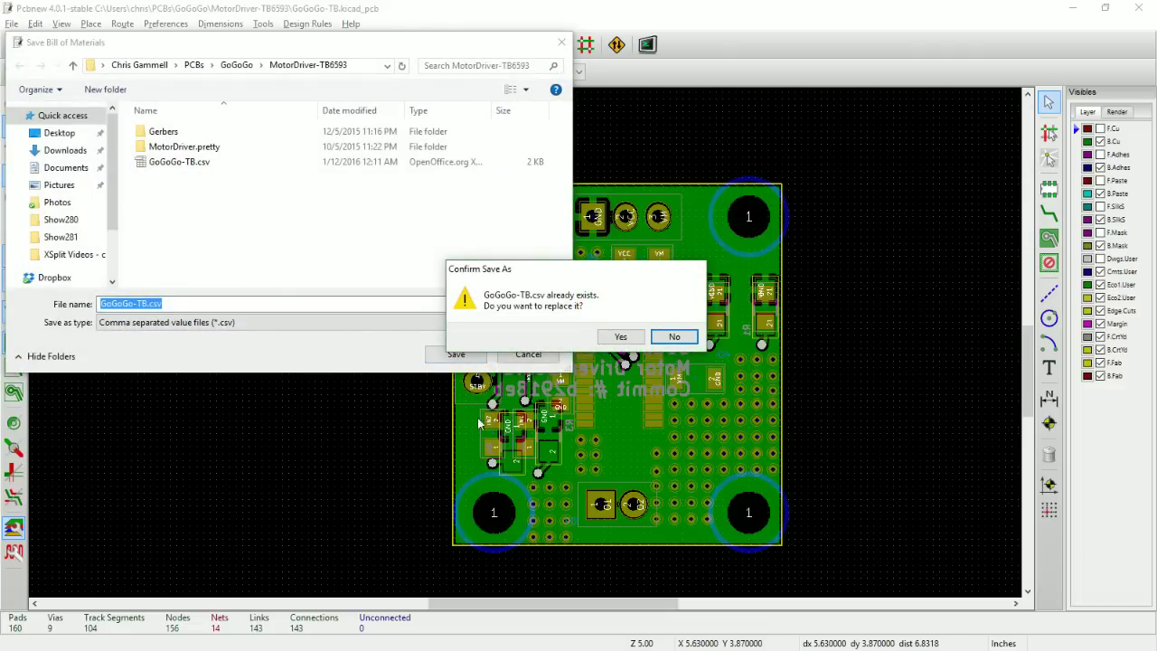
pyautogui.click(621, 337)
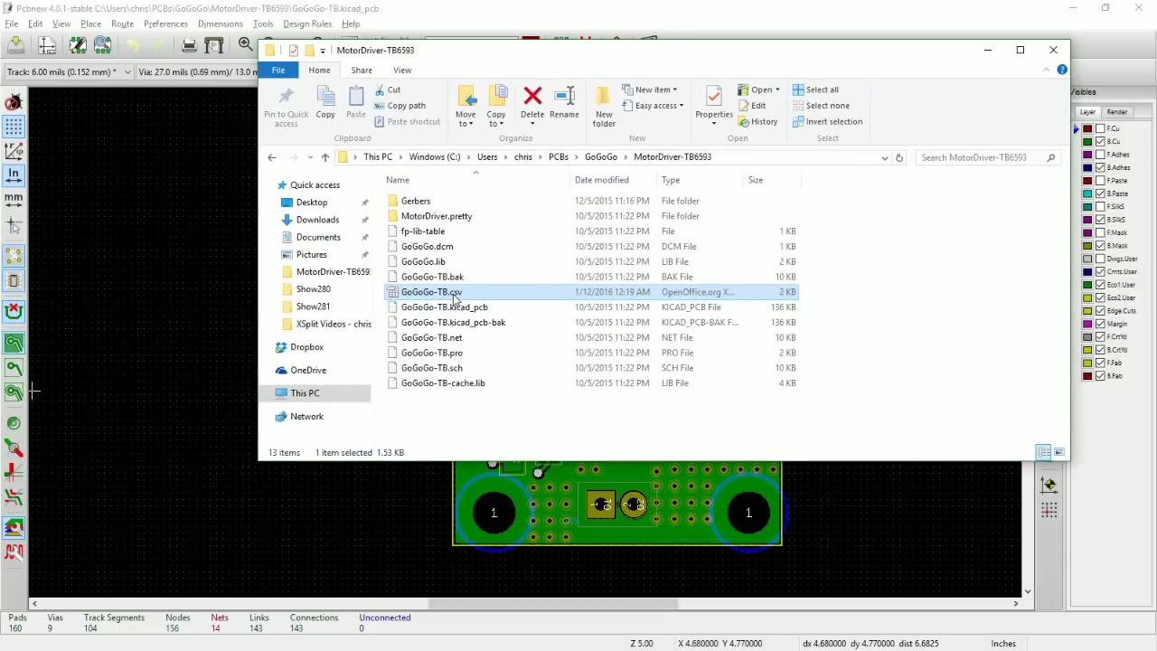
# Step: Open GoGoGo-TB.csv in OpenOffice Calc with the default import settings, maximized
pyautogui.doubleClick(457, 293)
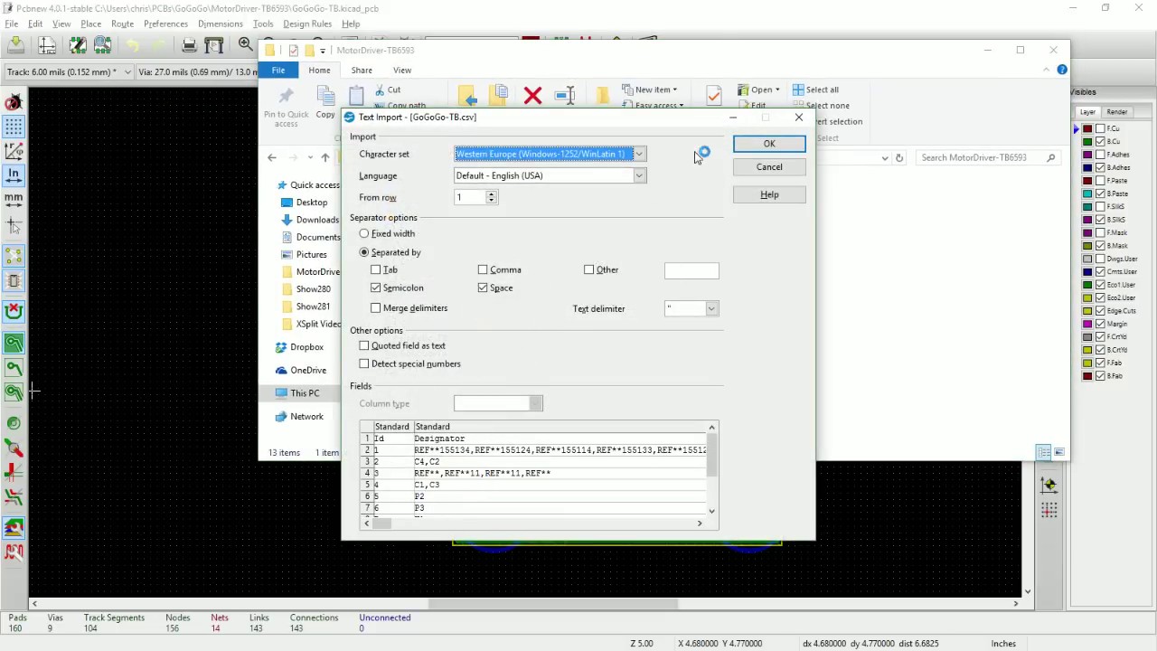
pyautogui.click(769, 144)
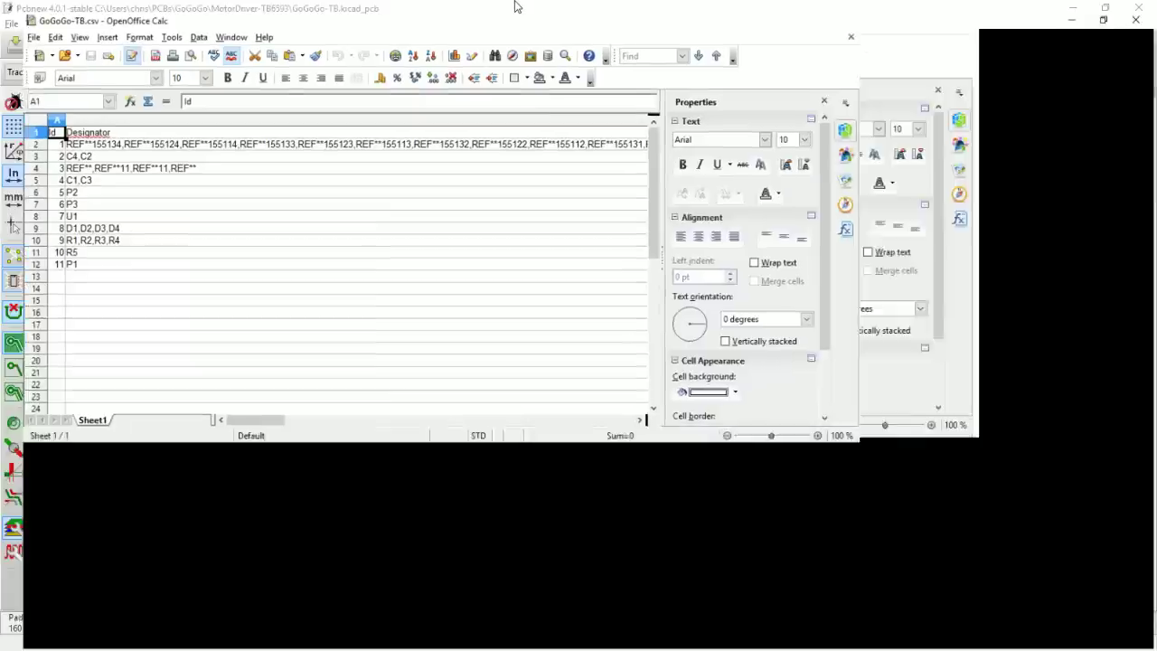
pyautogui.doubleClick(516, 8)
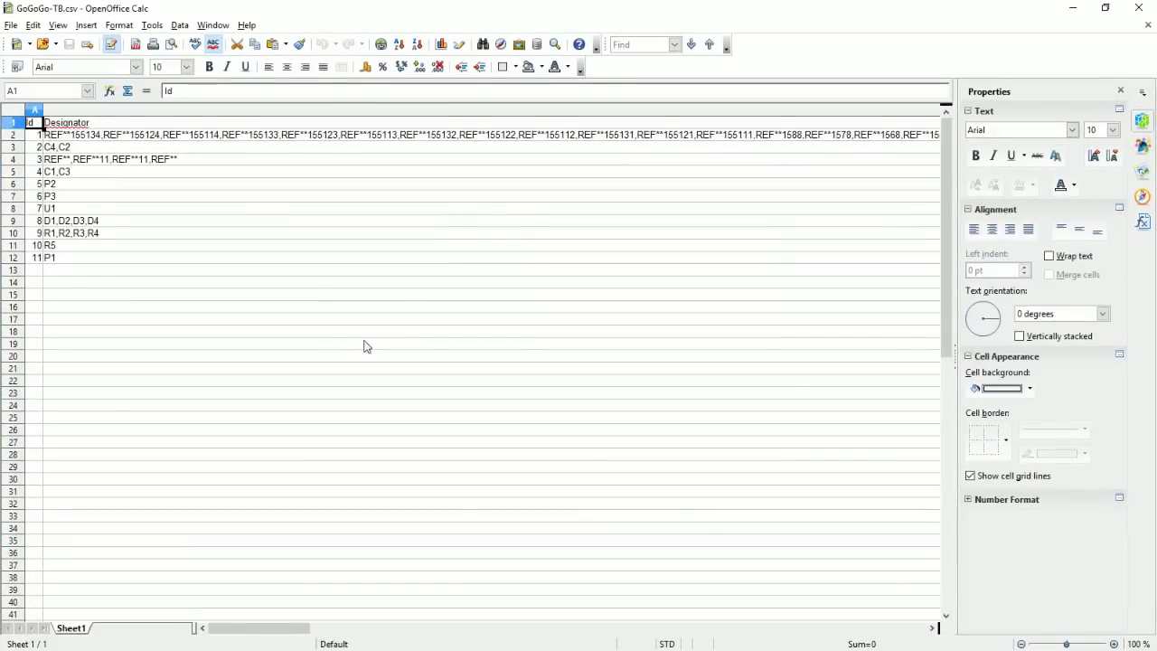
# Step: Clear the long REF** list from cell B2 and narrow column B
pyautogui.click(163, 135)
pyautogui.press('Delete')
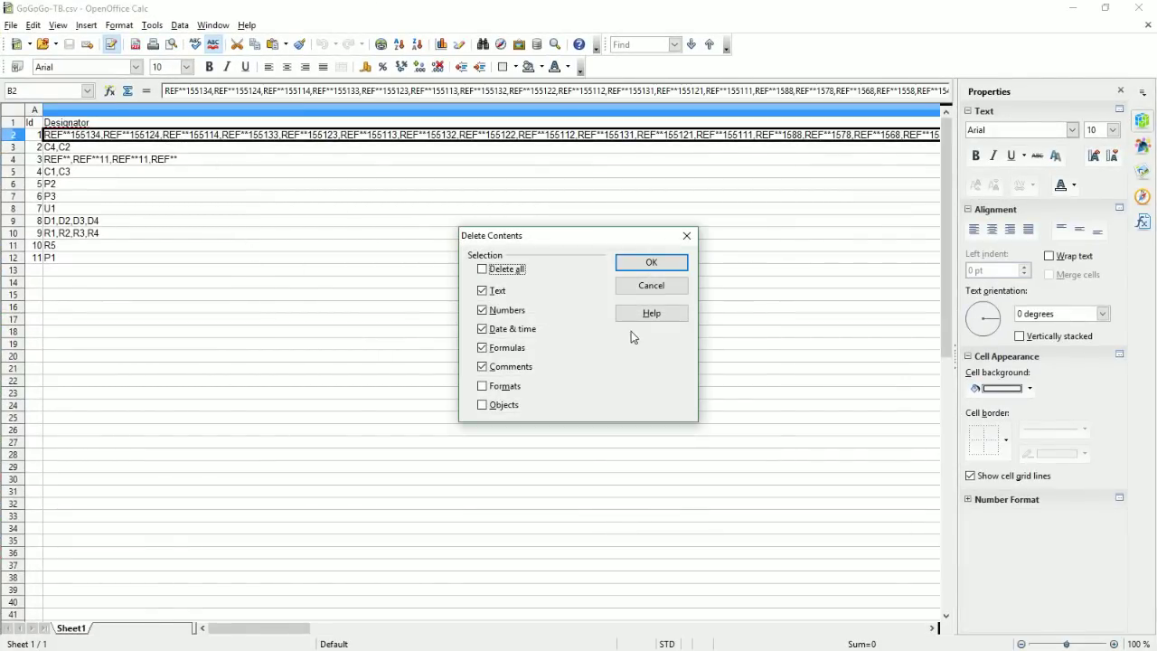
pyautogui.click(651, 262)
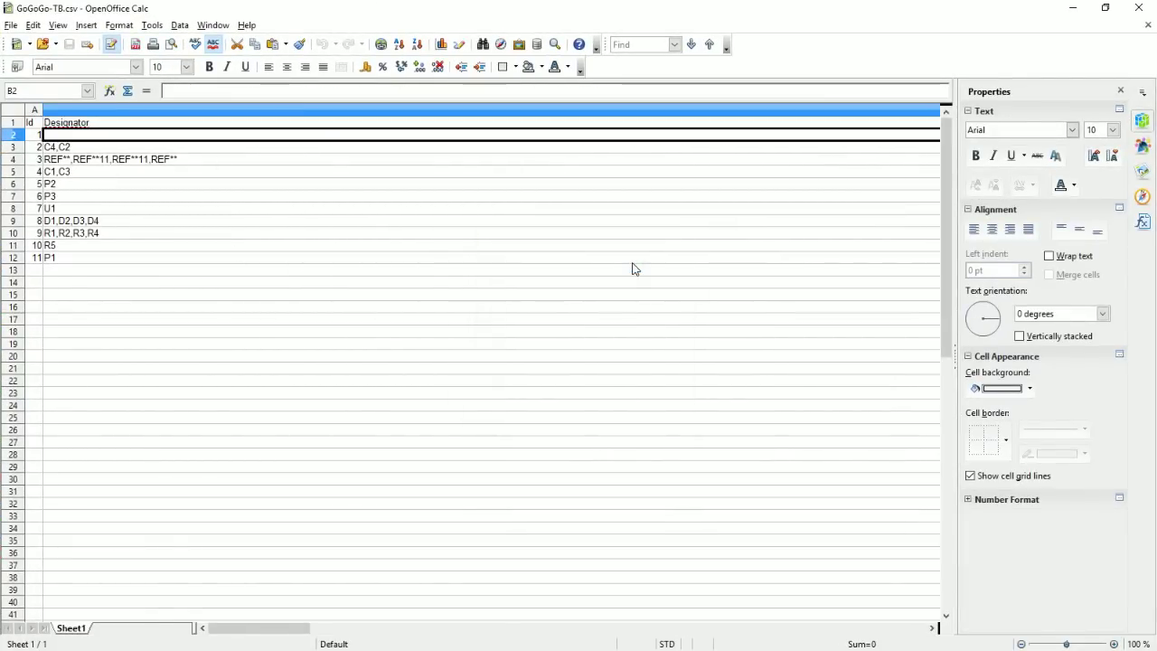
pyautogui.keyDown('ctrl'); pyautogui.scroll(-2, 380, 240); pyautogui.keyUp('ctrl')
pyautogui.keyDown('ctrl'); pyautogui.scroll(-4, 640, 165); pyautogui.keyUp('ctrl')
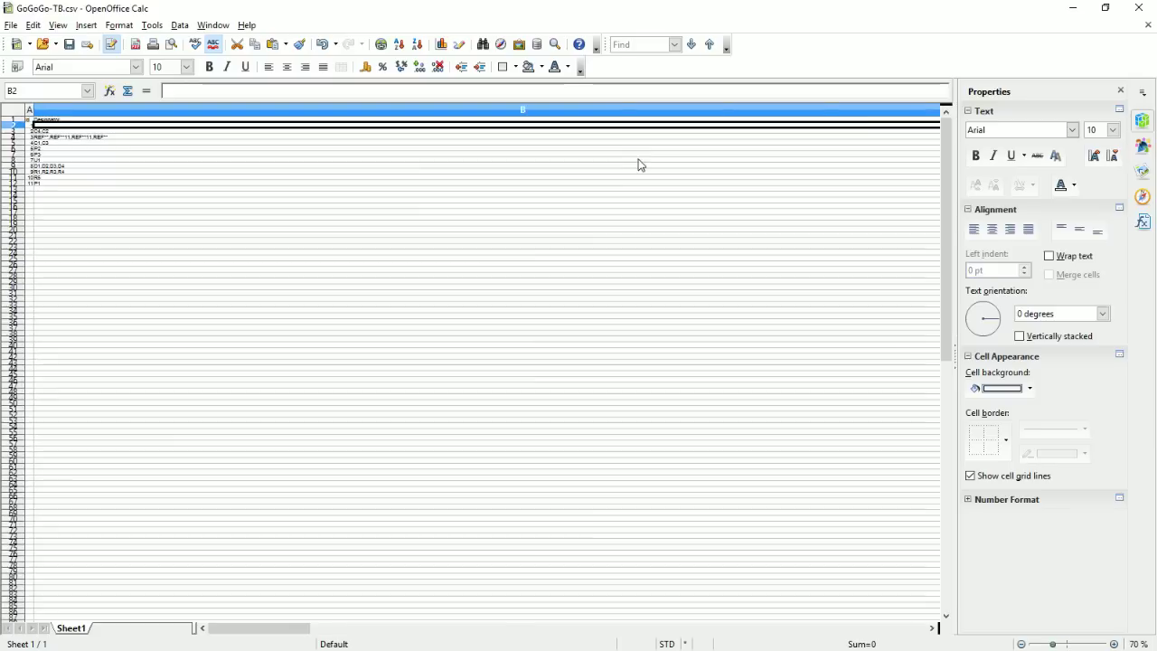
pyautogui.moveTo(618, 109); pyautogui.dragTo(74, 113)
pyautogui.keyDown('ctrl'); pyautogui.scroll(5, 52, 144); pyautogui.keyUp('ctrl')
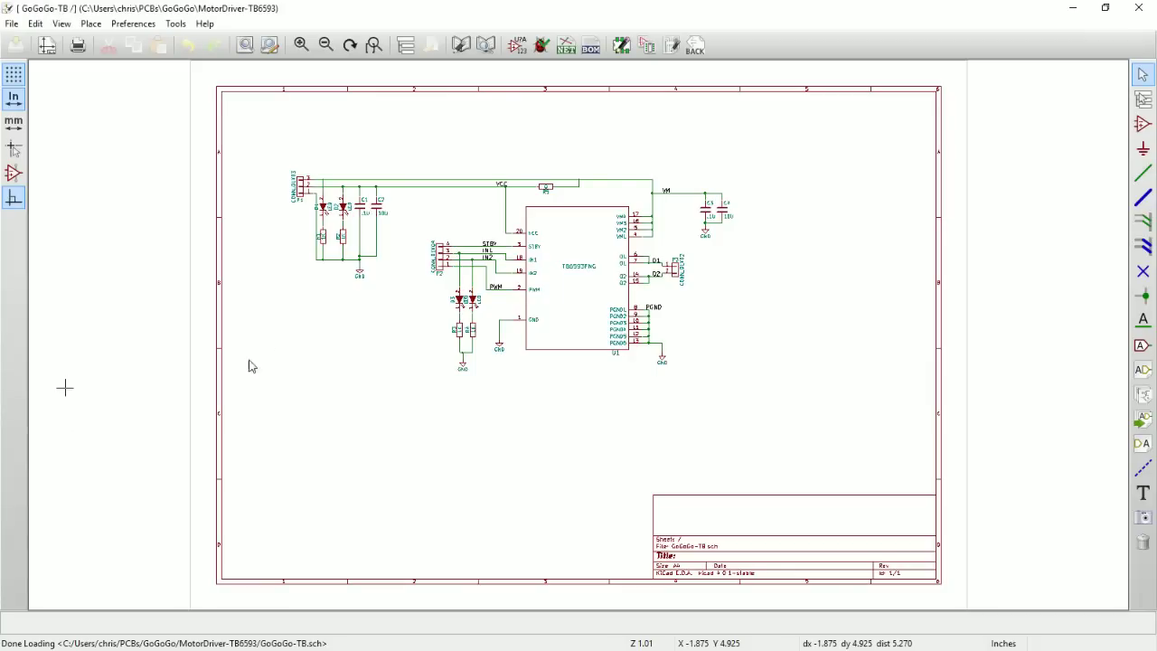
pyautogui.scroll(4, 579, 298)
pyautogui.scroll(3, 555, 519)
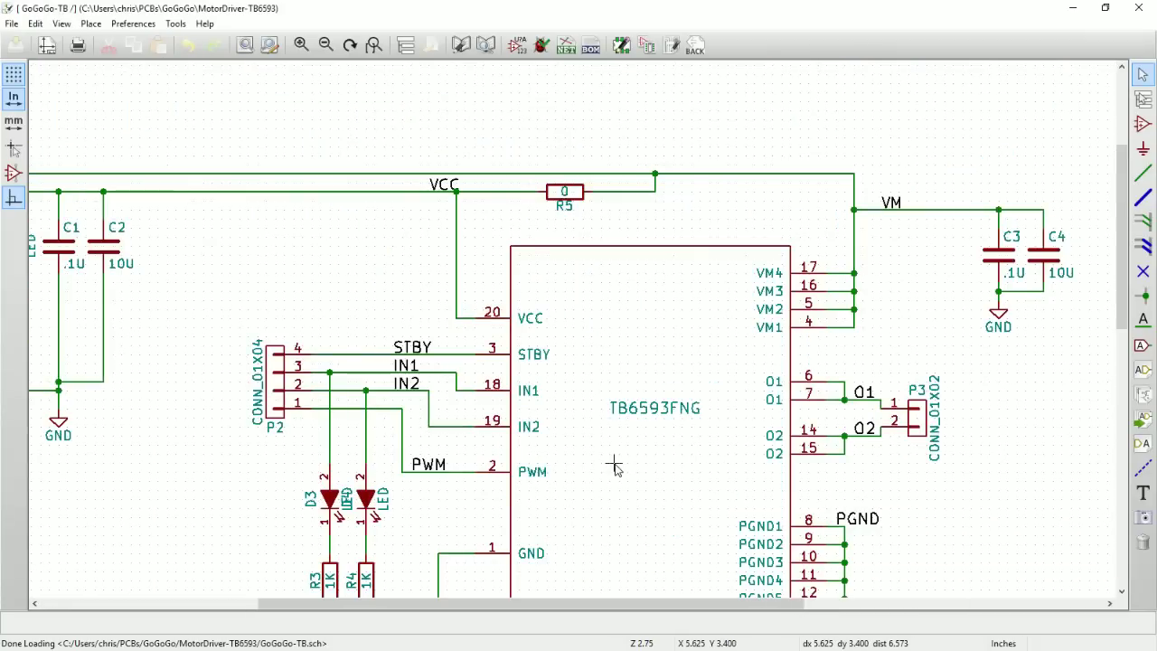
pyautogui.doubleClick(603, 452)
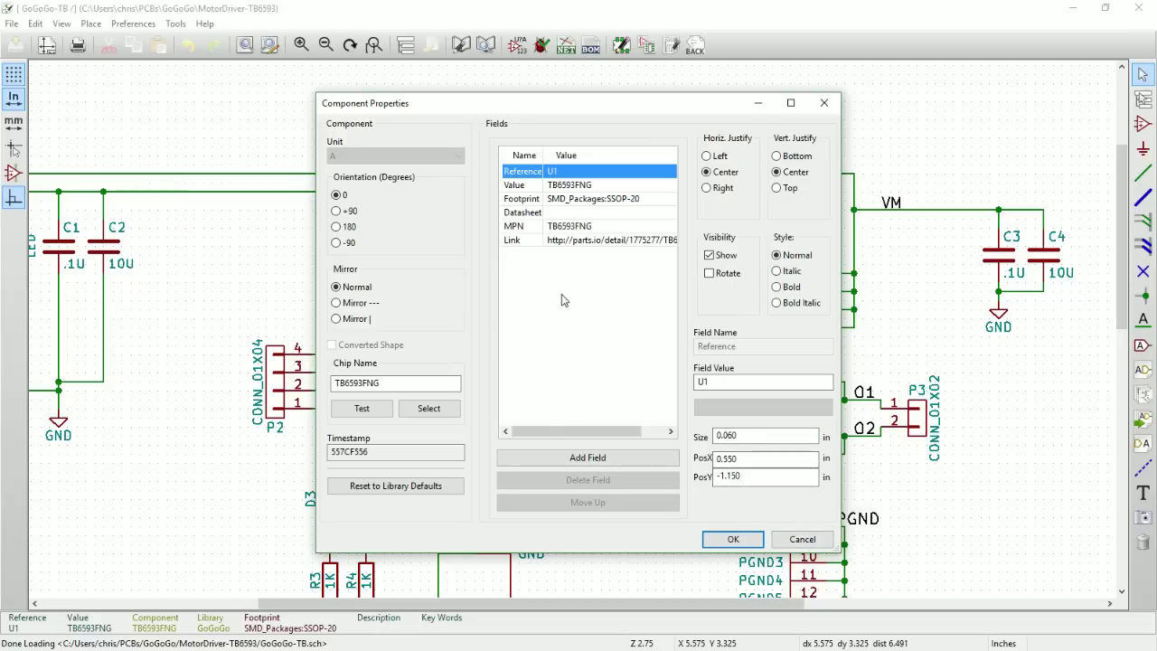
pyautogui.click(798, 540)
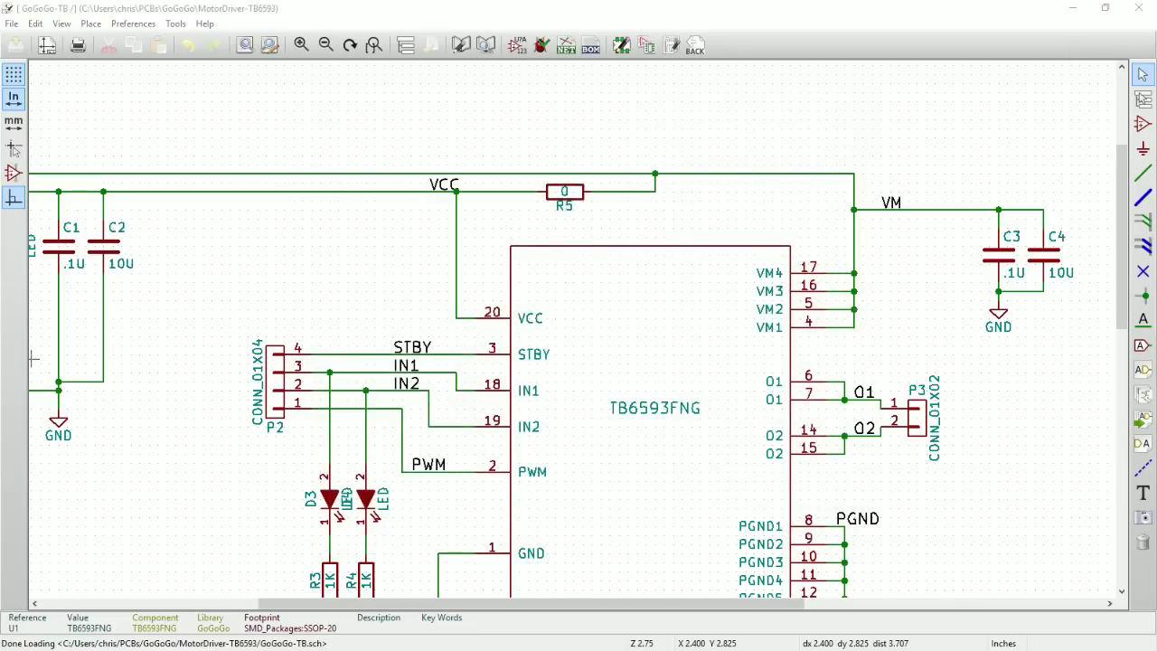
pyautogui.hotkey('alt', 'Tab')
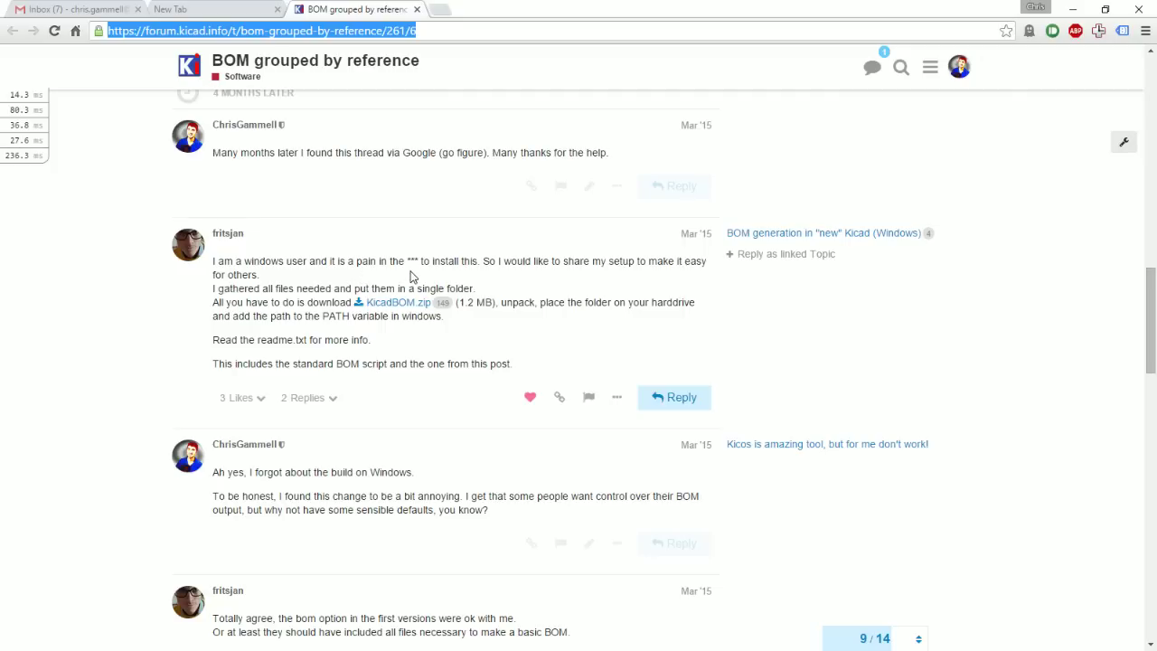
# Step: Locate the KicadBOM.zip post in the forum thread, then switch to the opened archive
pyautogui.scroll(-2, 424, 181)
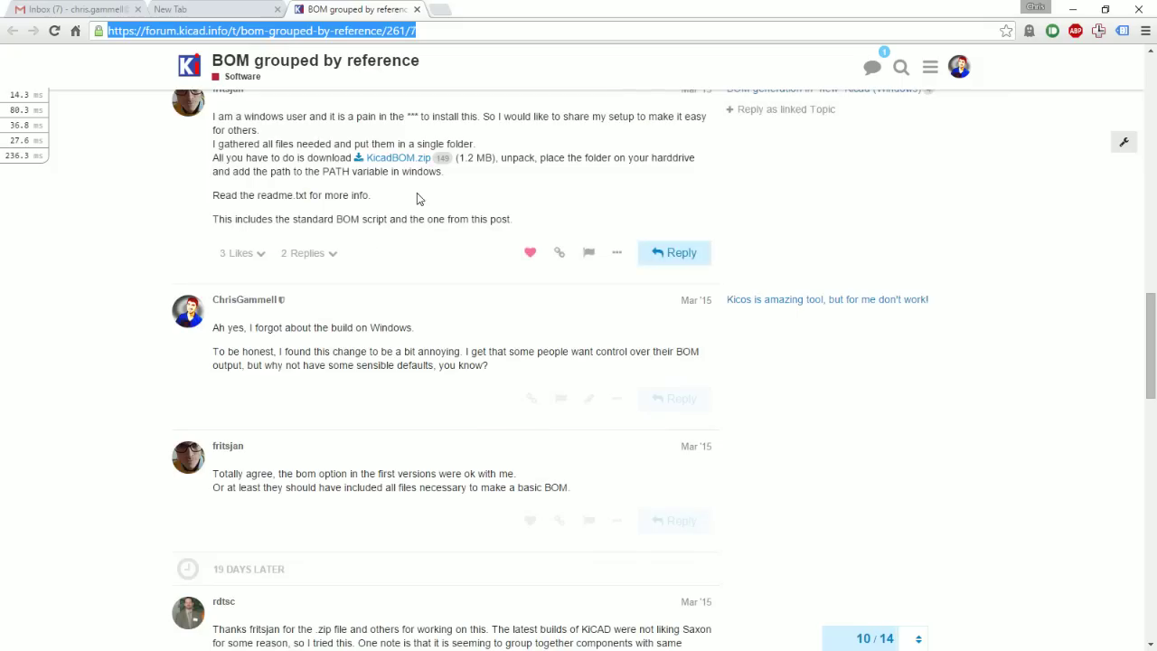
pyautogui.scroll(1, 412, 161)
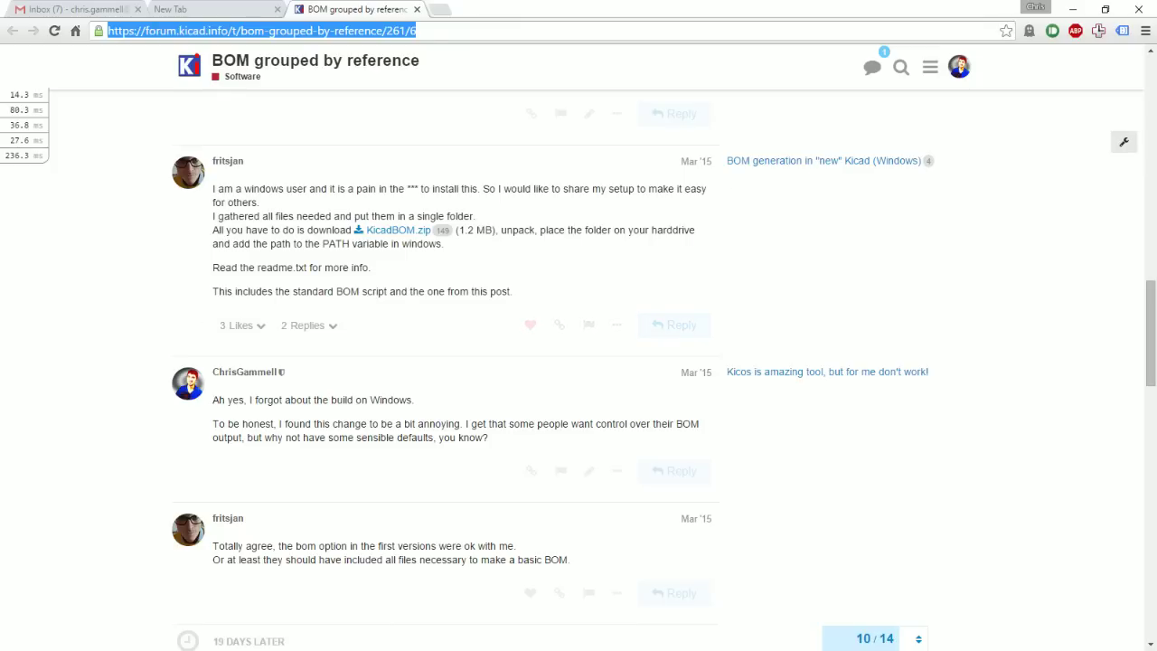
pyautogui.hotkey('alt', 'Tab')
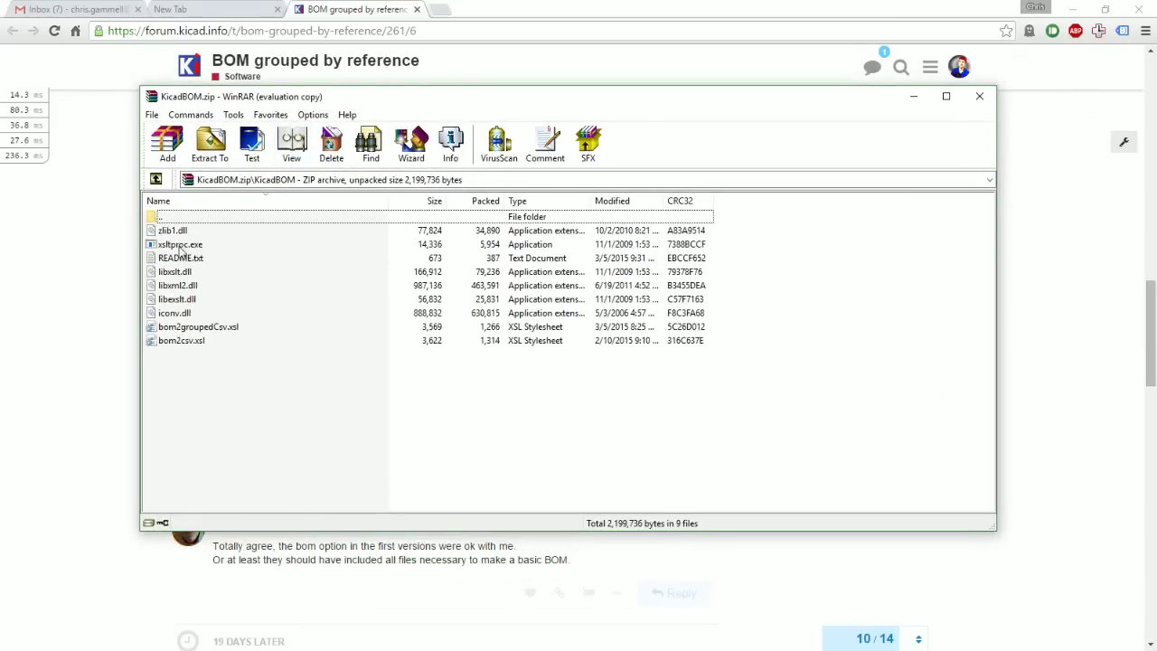
# Step: Run xsltproc.exe from KicadBOM.zip past the unverified-publisher warning, then close WinRAR
pyautogui.doubleClick(180, 245)
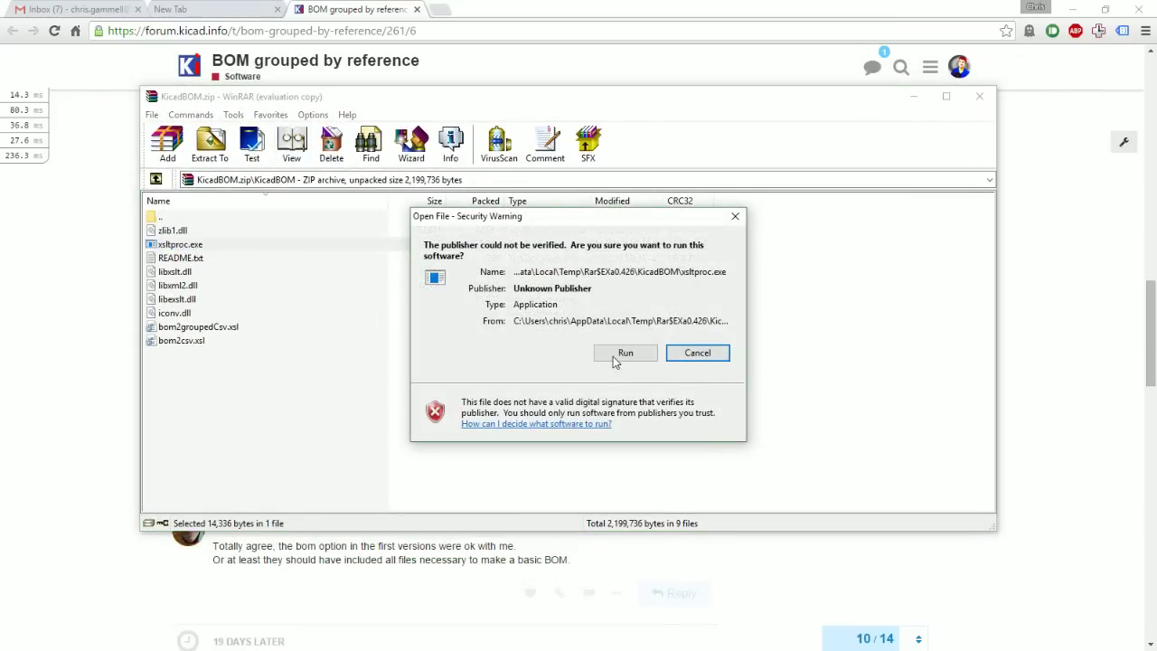
pyautogui.click(619, 355)
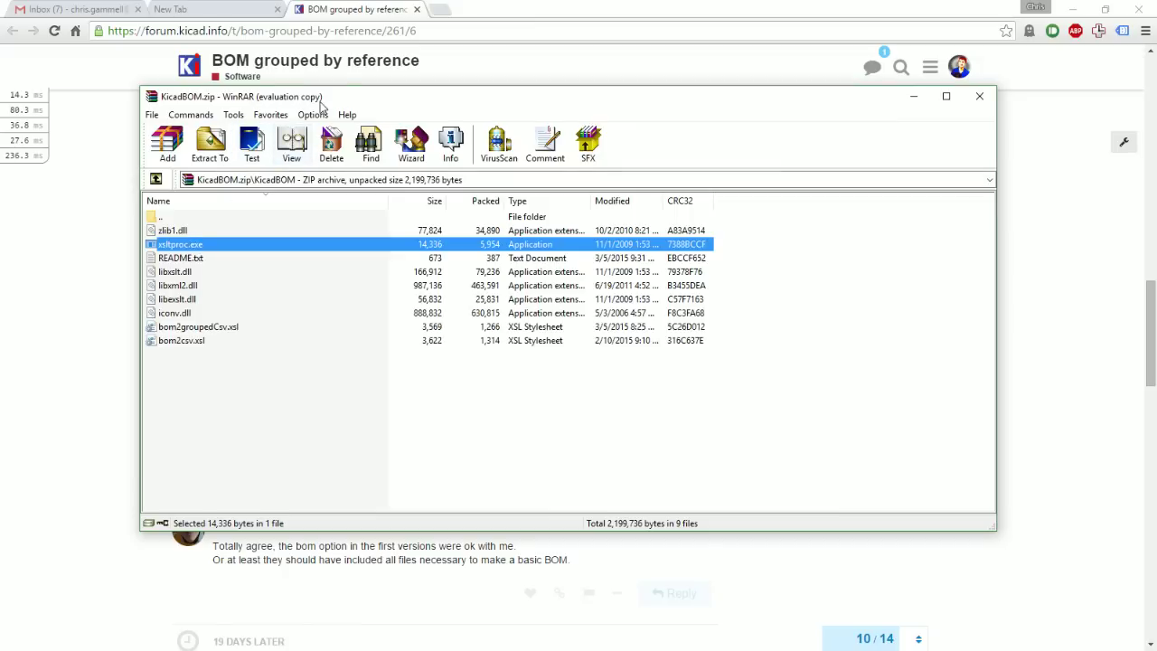
pyautogui.hotkey('alt', 'F4')
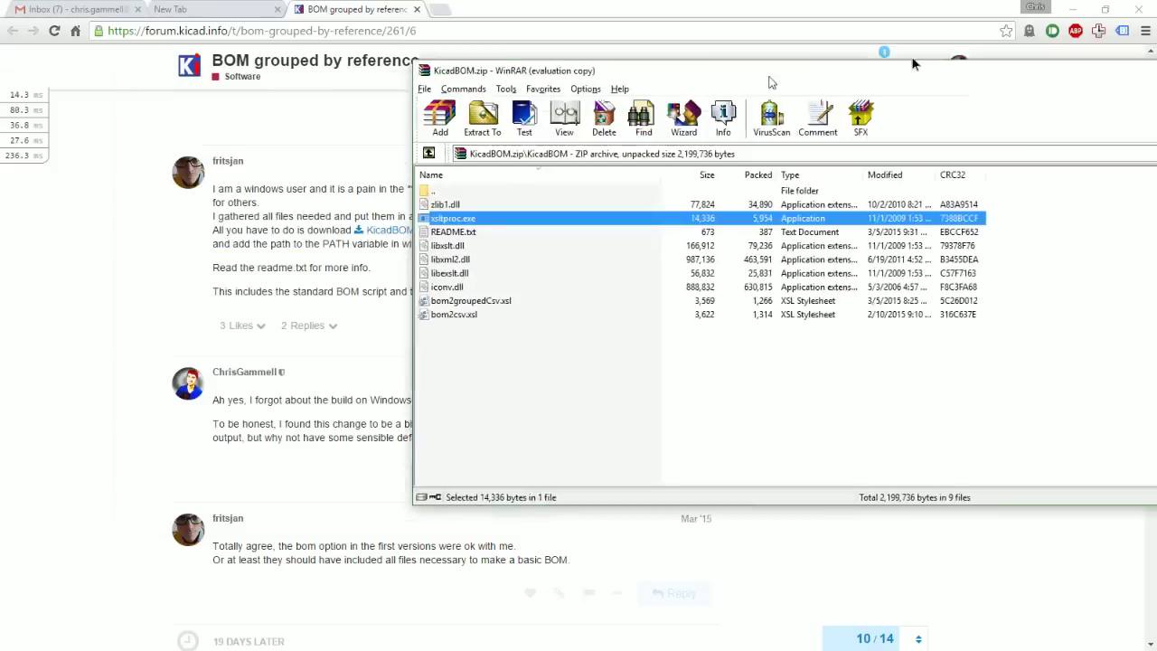
# Step: Extract the KicadBOM folder from KicadBOM.zip into the PCBs folder
pyautogui.doubleClick(601, 168)
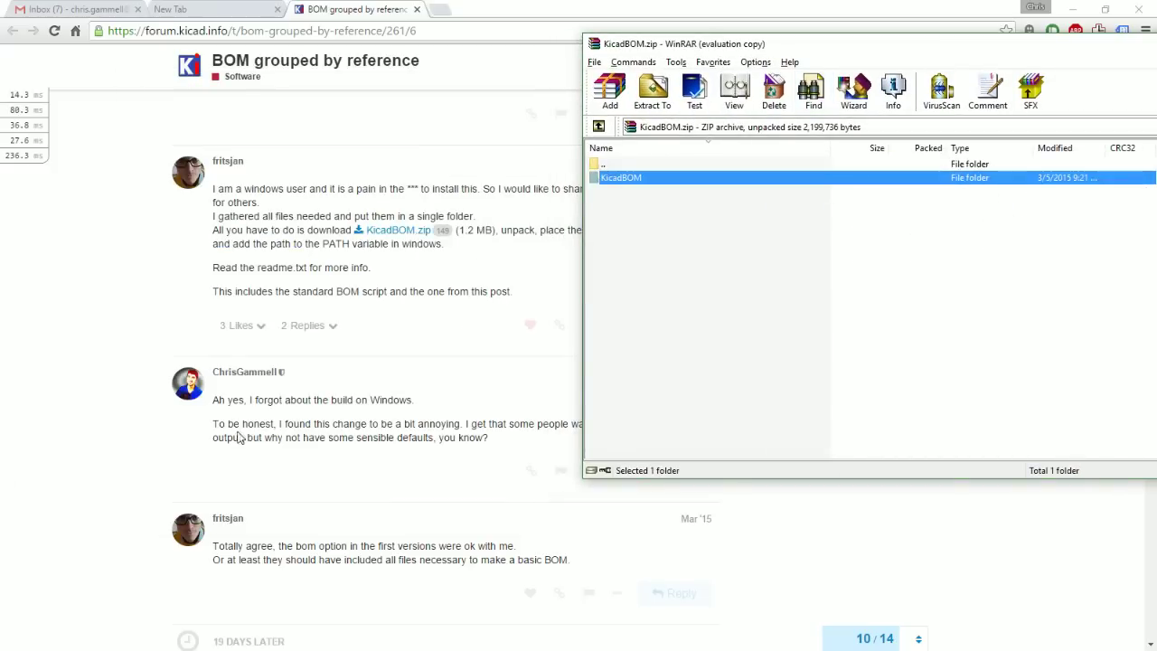
pyautogui.hotkey('alt', 'Tab')
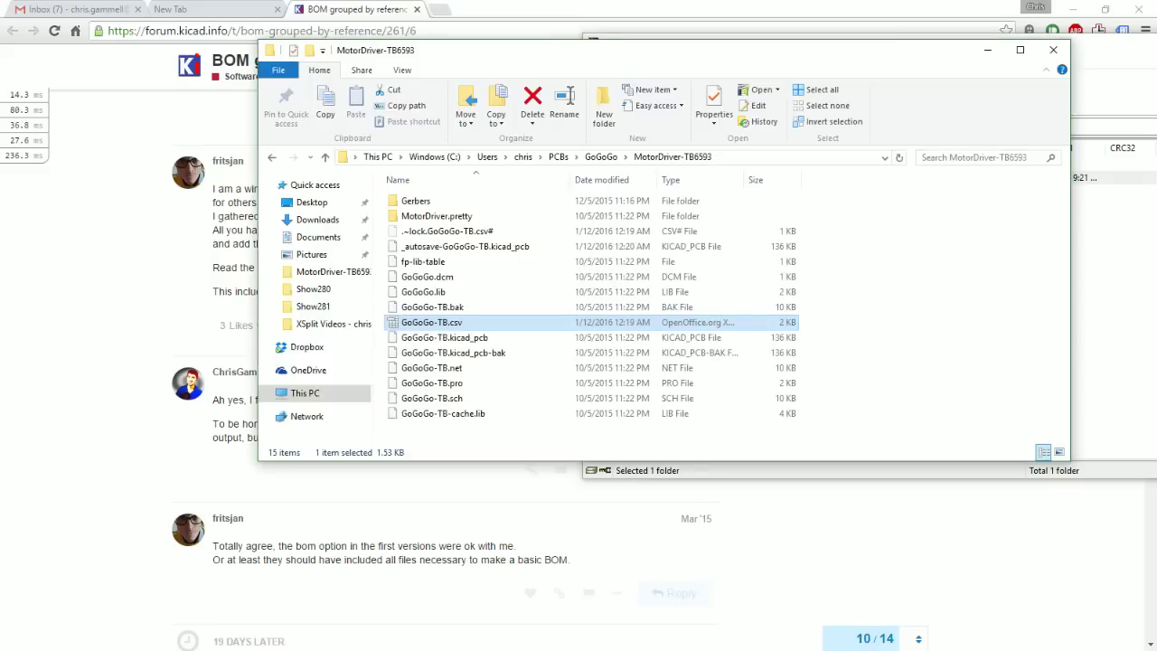
pyautogui.click(558, 157)
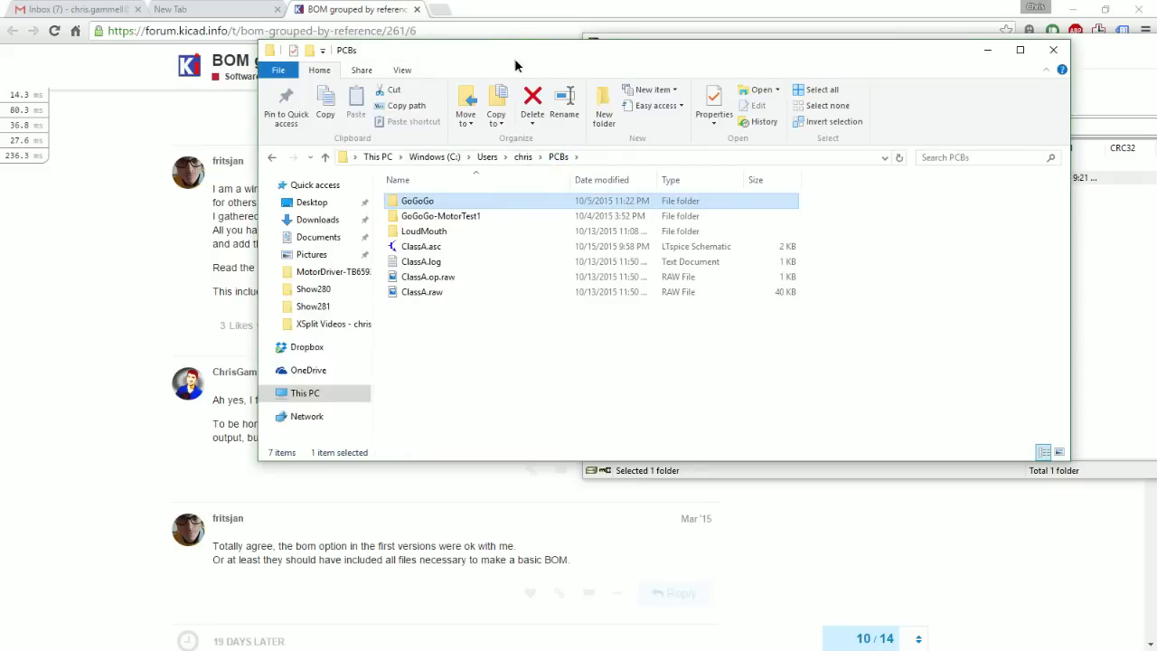
pyautogui.moveTo(490, 48); pyautogui.dragTo(226, 50)
pyautogui.hotkey('alt', 'Tab')
pyautogui.moveTo(617, 183); pyautogui.dragTo(166, 366)
pyautogui.moveTo(1078, 51); pyautogui.dragTo(669, 192)
pyautogui.click(1012, 183)
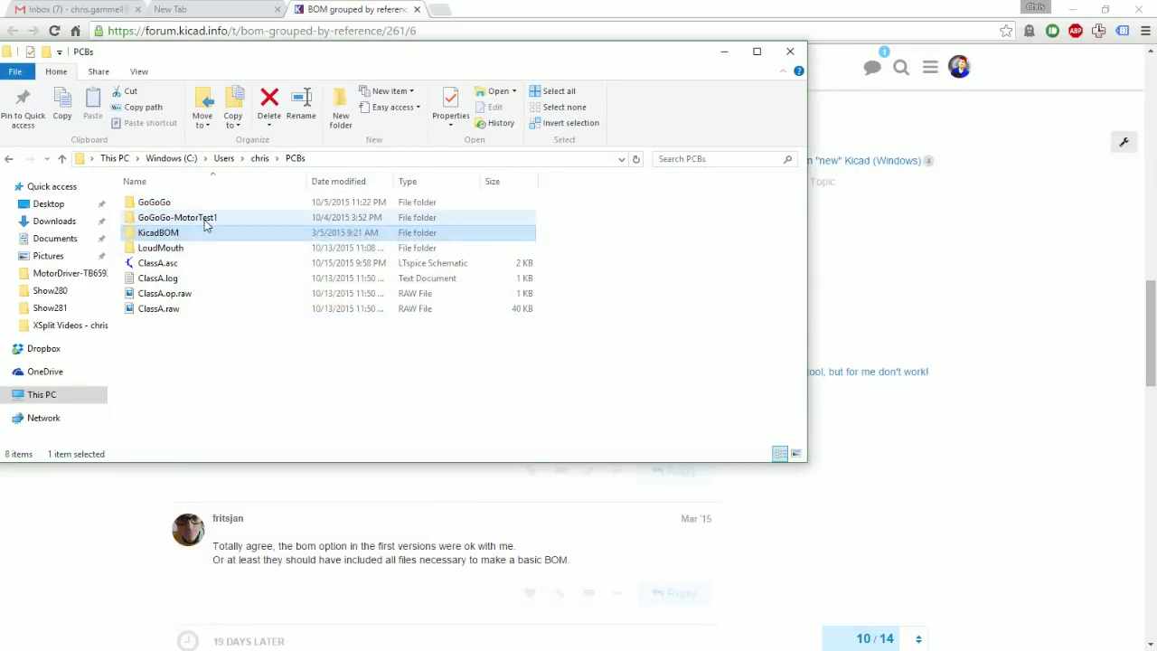
# Step: Open the extracted KicadBOM folder and its README.txt
pyautogui.doubleClick(200, 233)
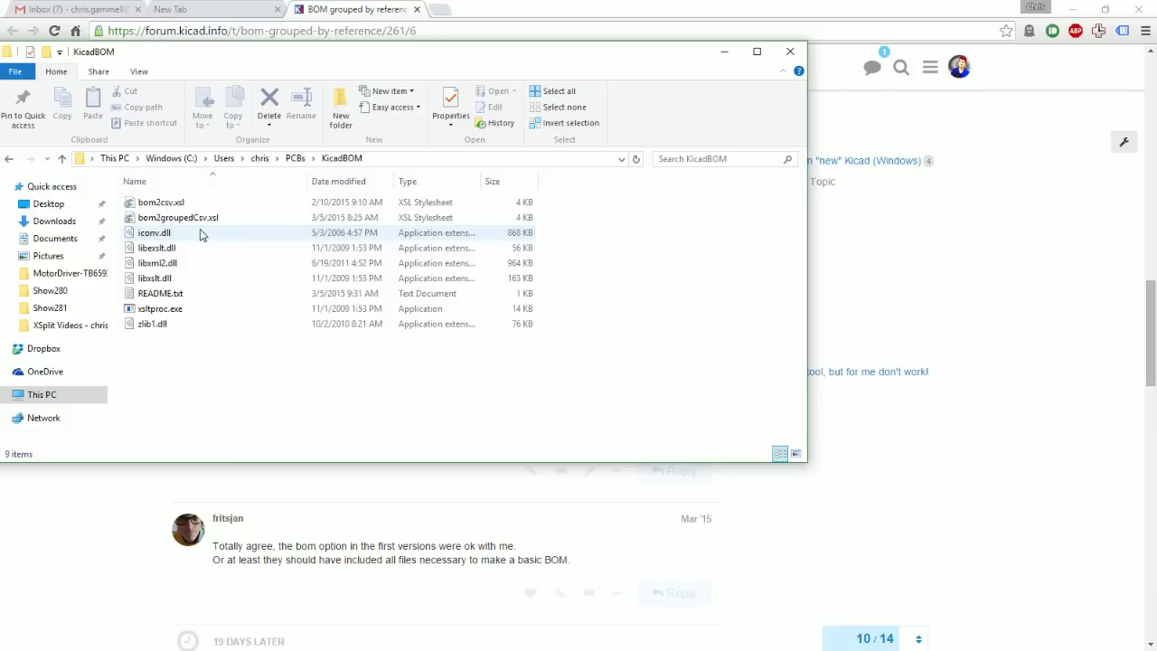
pyautogui.click(154, 294)
pyautogui.doubleClick(154, 297)
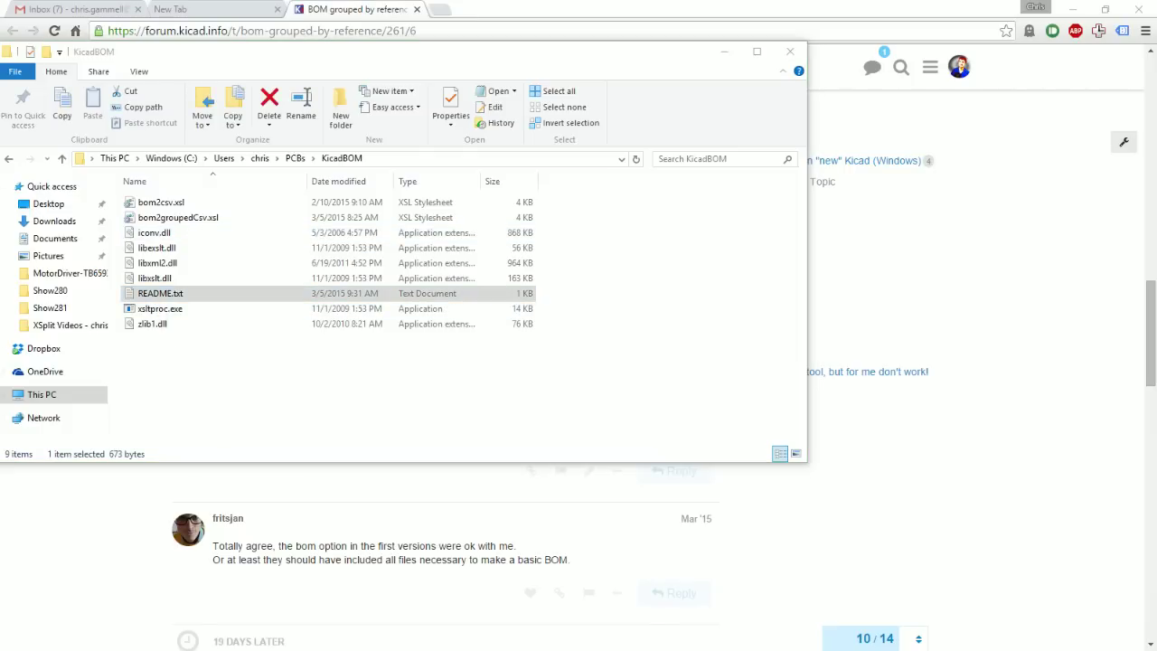
# Step: Reposition the README notes and select the KicadBOM folder path in the address bar for copying
pyautogui.moveTo(737, 112); pyautogui.dragTo(762, 105)
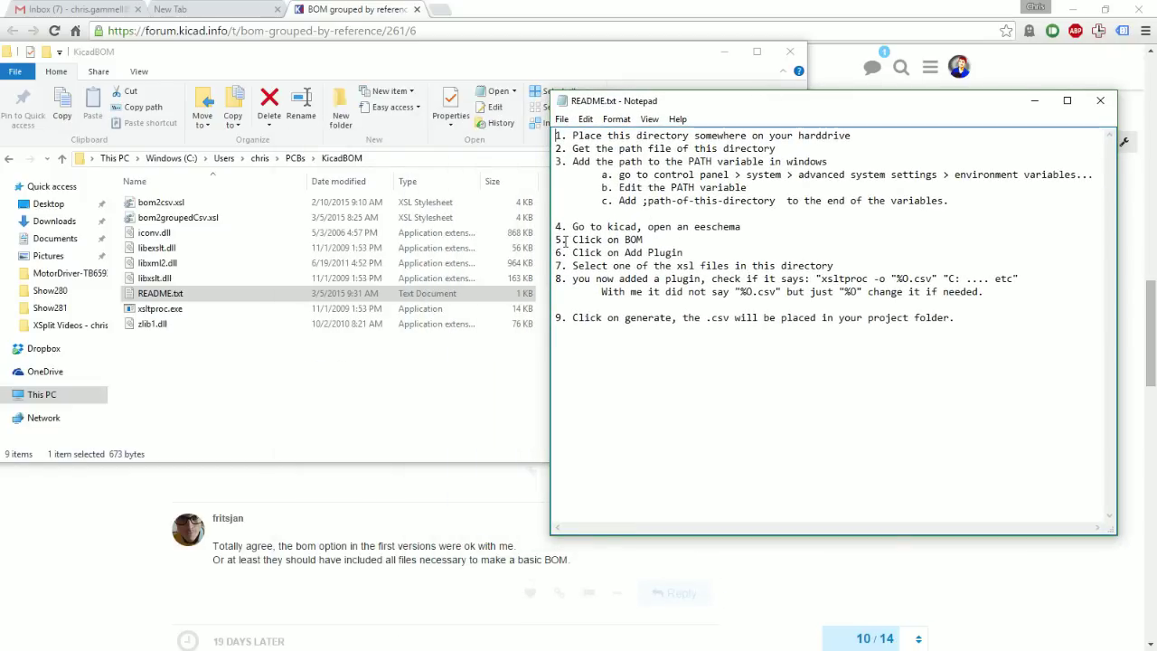
pyautogui.click(395, 158)
pyautogui.hotkey('ctrl', 'c')
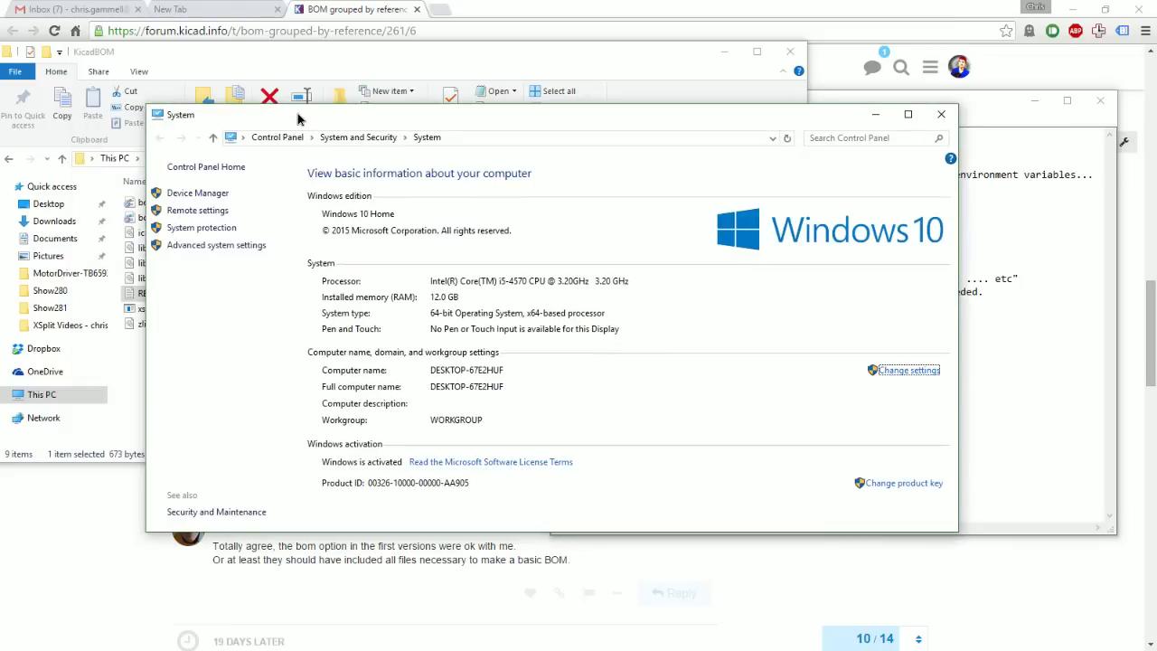
# Step: Open System Properties from the System window's Change settings link
pyautogui.moveTo(298, 118); pyautogui.dragTo(0, 87)
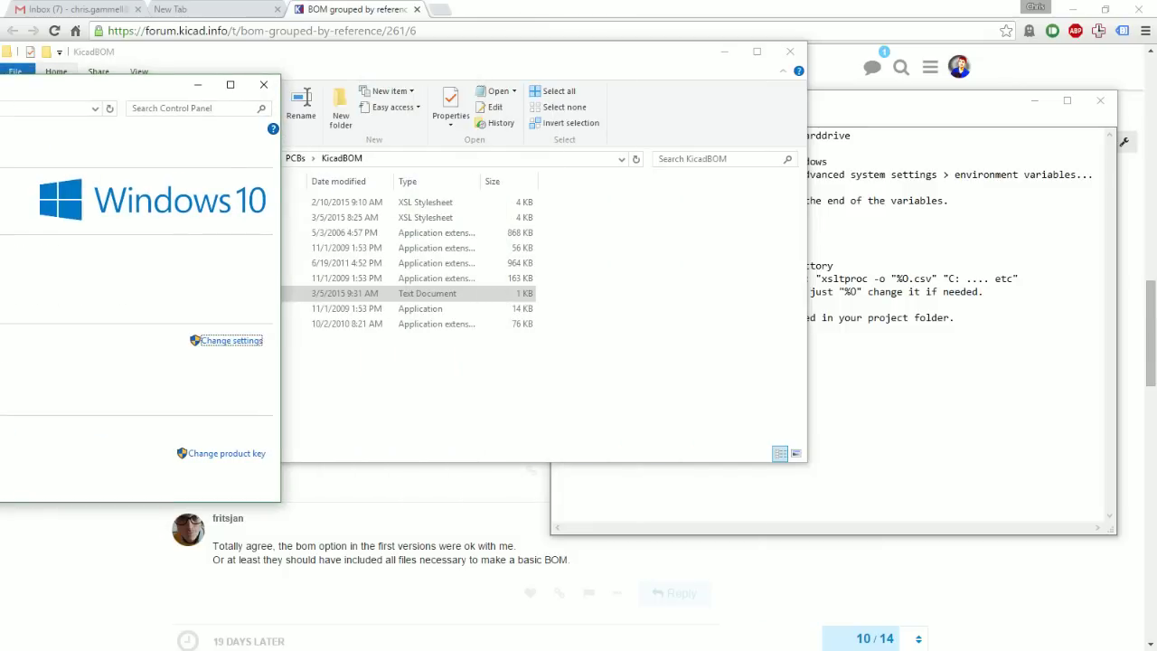
pyautogui.click(231, 340)
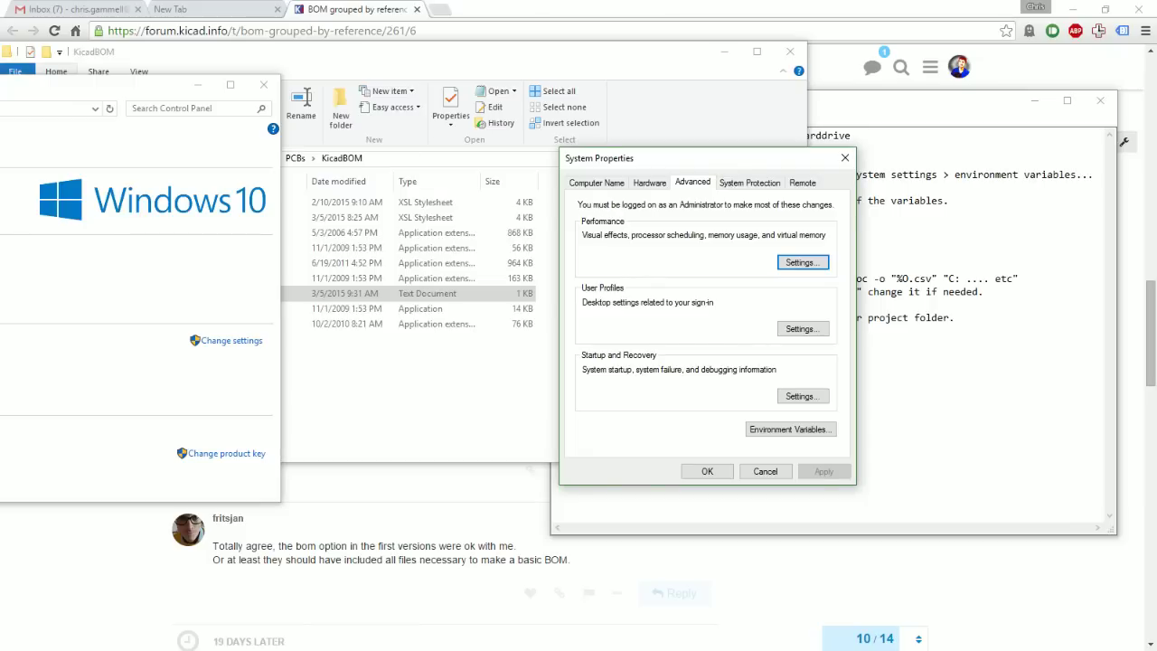
pyautogui.hotkey('alt', 'Tab')
# Step: Open Environment Variables and select the system Path variable, rechecking the README steps
pyautogui.click(773, 427)
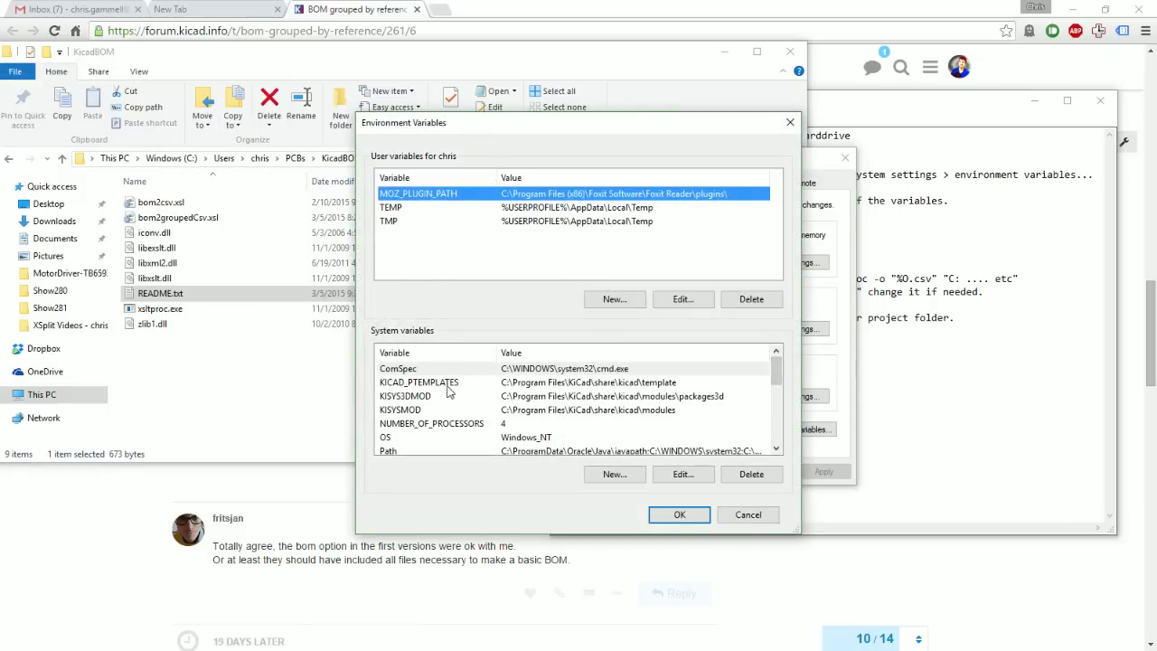
pyautogui.click(442, 449)
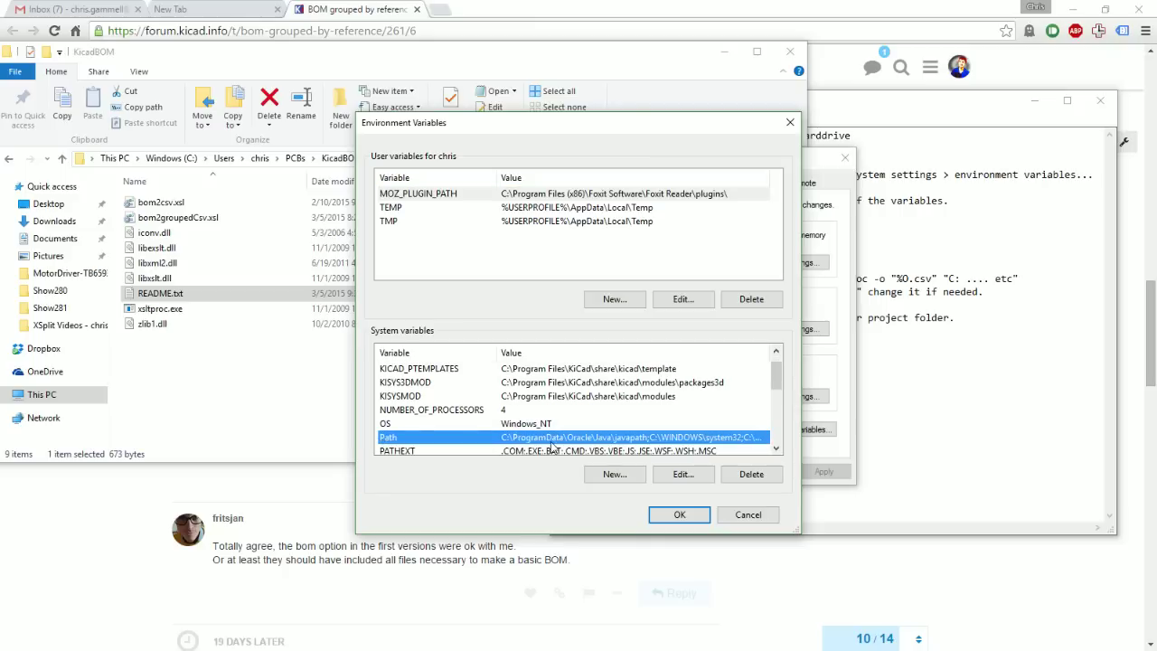
pyautogui.scroll(-1, 599, 438)
pyautogui.scroll(1, 509, 418)
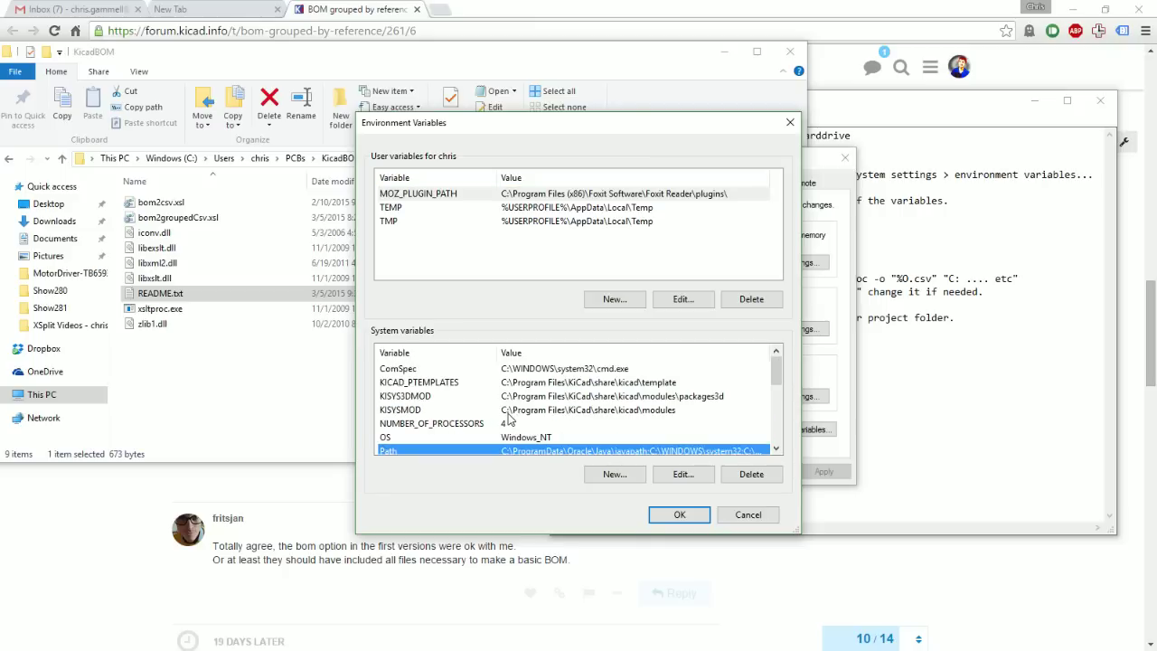
pyautogui.scroll(-2, 509, 417)
pyautogui.scroll(-2, 509, 418)
pyautogui.scroll(2, 509, 418)
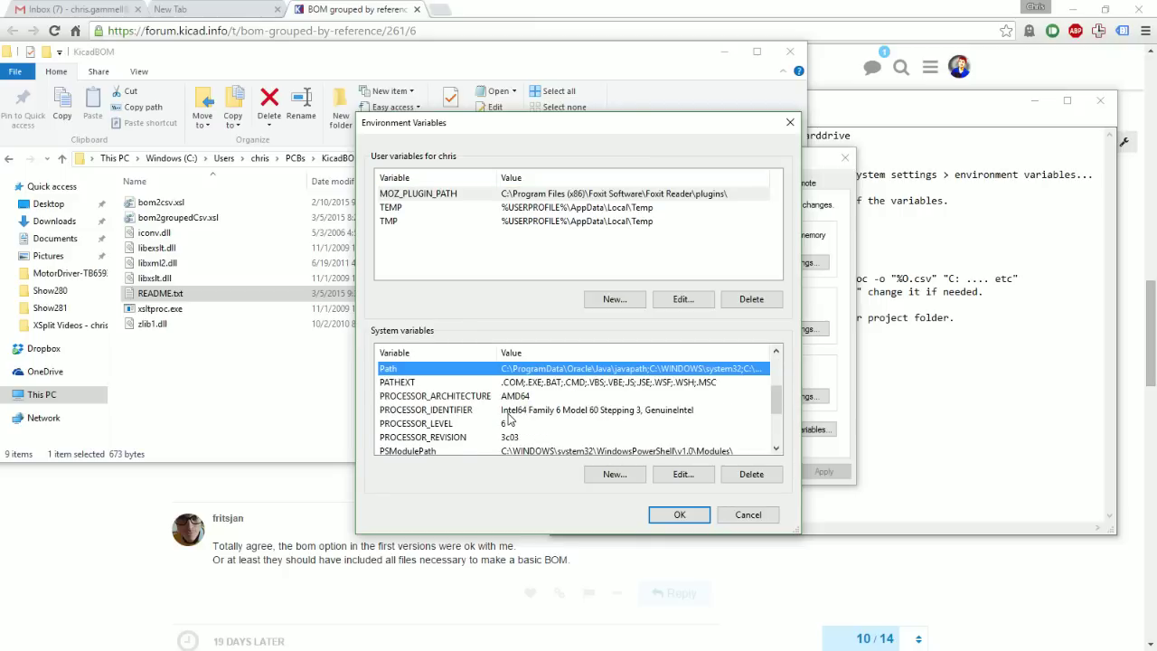
pyautogui.scroll(-2, 509, 418)
pyautogui.scroll(1, 479, 409)
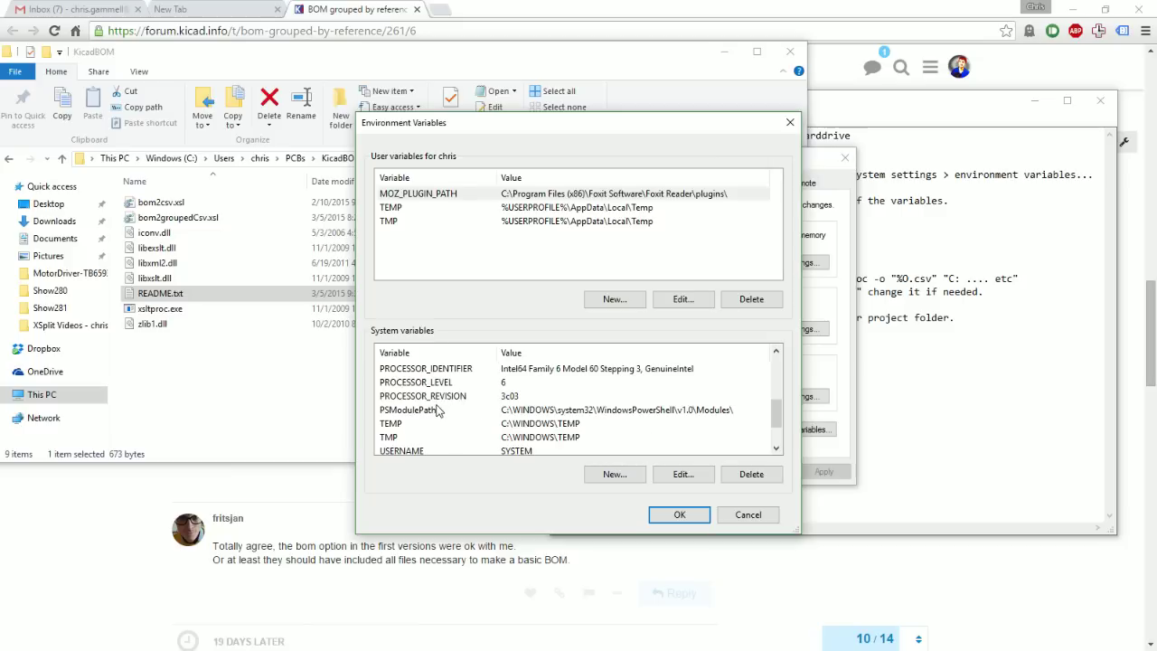
pyautogui.scroll(1, 437, 411)
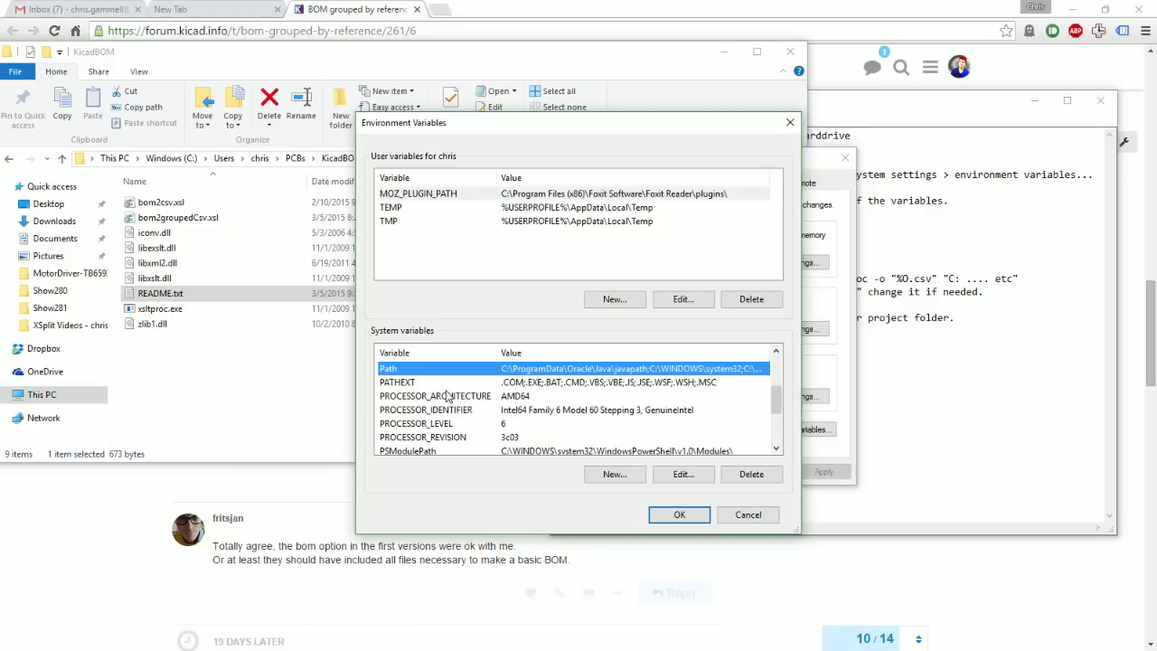
pyautogui.click(341, 364)
pyautogui.click(921, 362)
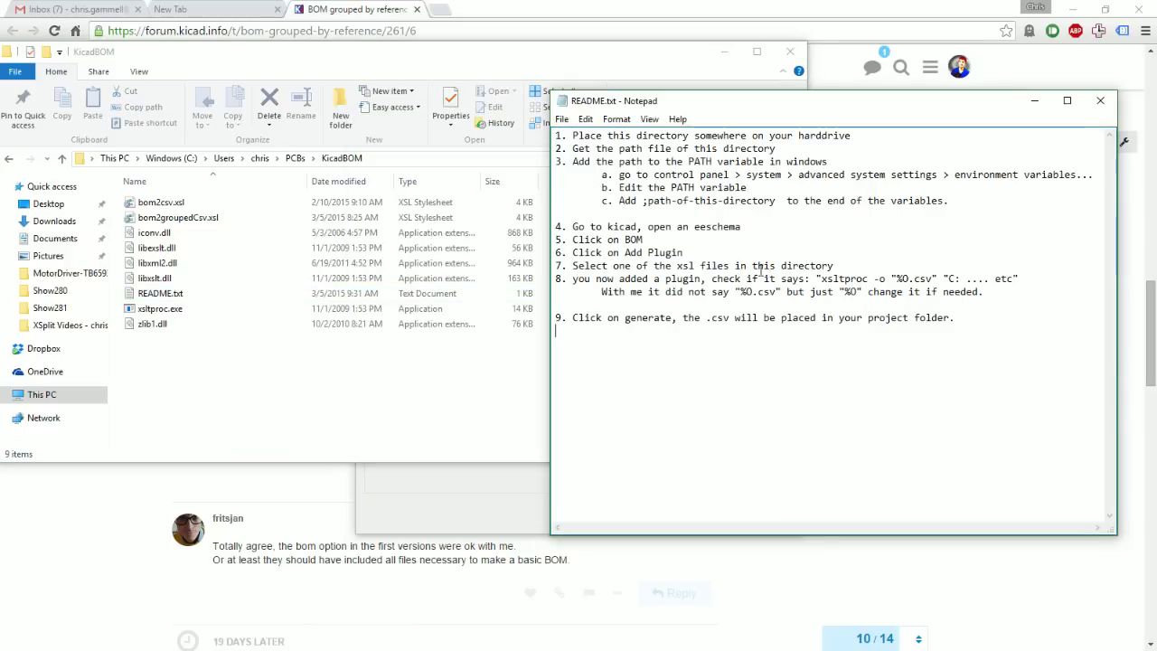
pyautogui.click(484, 481)
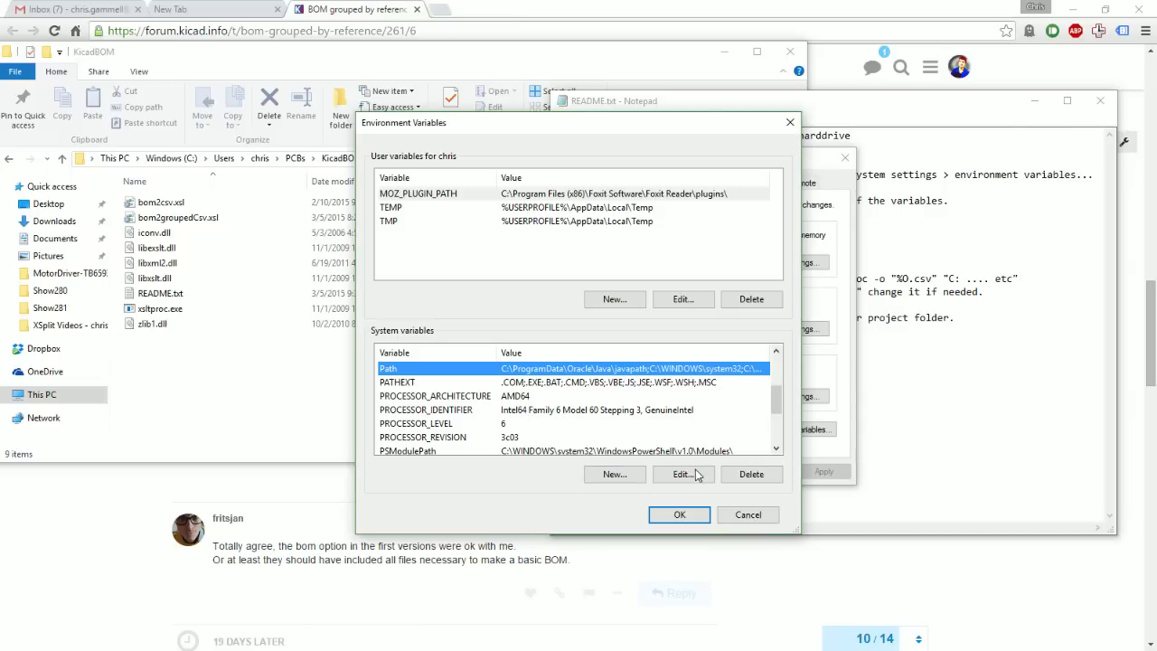
# Step: Add the pasted KicadBOM folder path as a new Path entry and confirm both dialogs
pyautogui.click(696, 475)
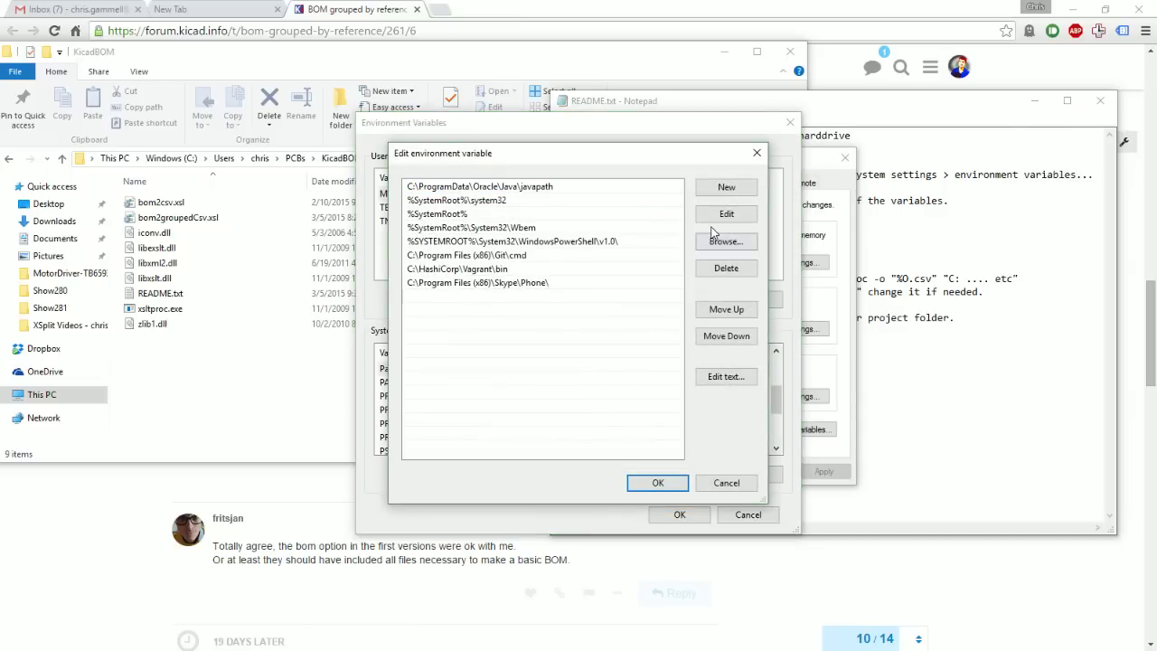
pyautogui.click(719, 190)
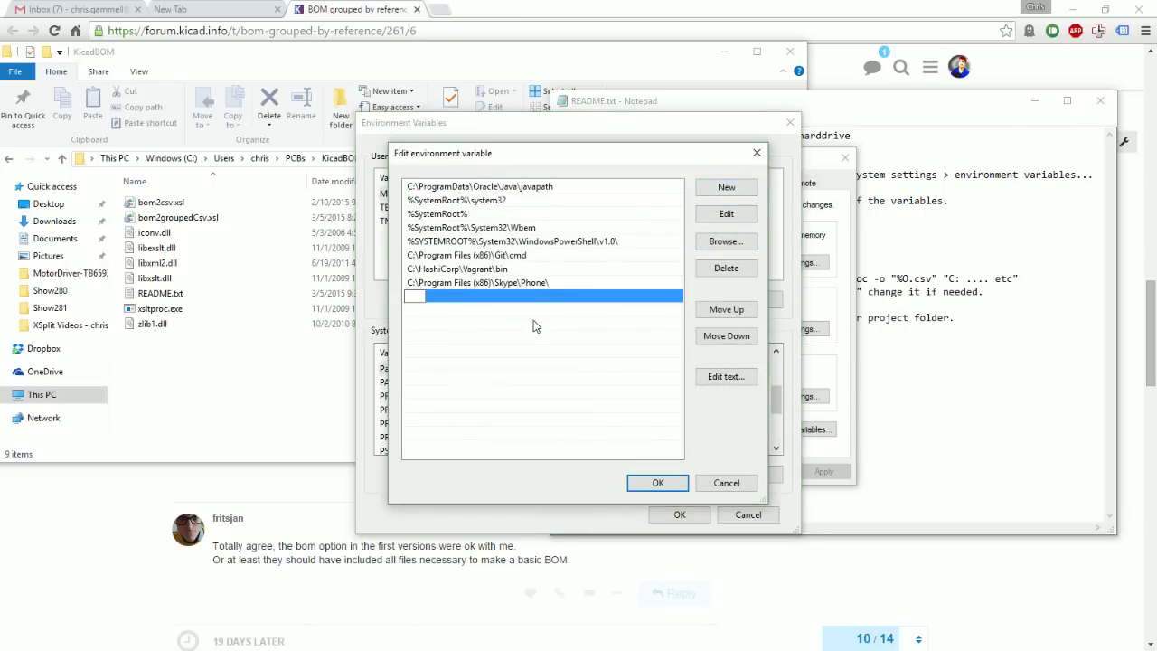
pyautogui.hotkey('ctrl', 'v')
pyautogui.click(657, 483)
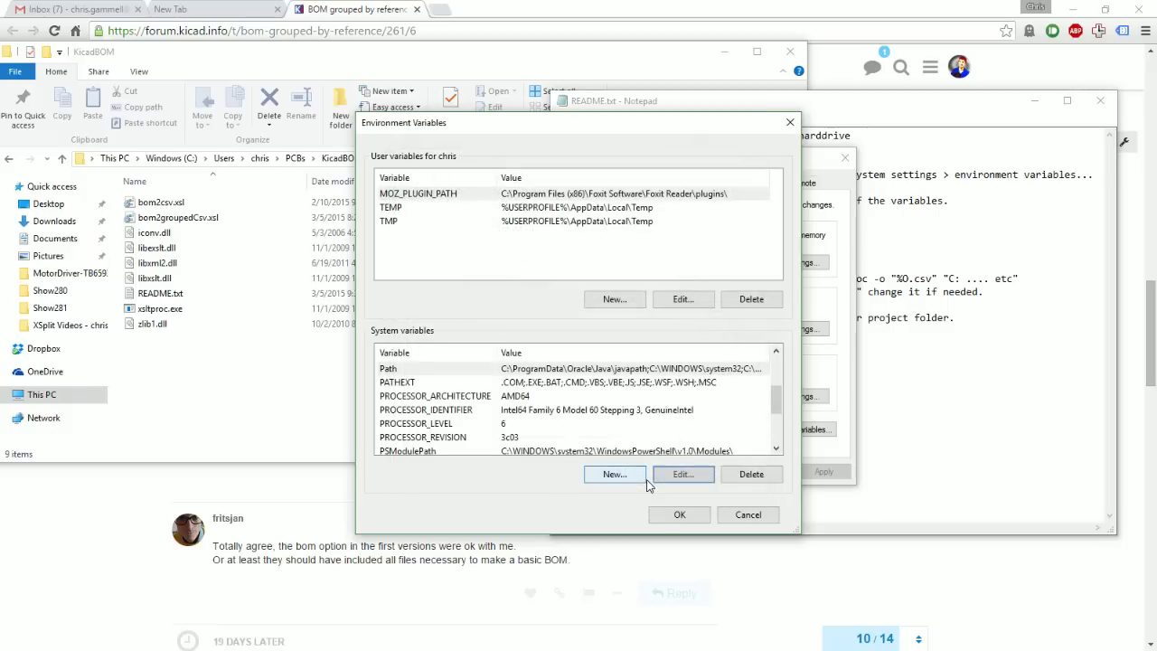
pyautogui.click(680, 514)
# Step: Close System Properties, then quit KiCad saving the GoGoGo-TB board changes
pyautogui.click(719, 473)
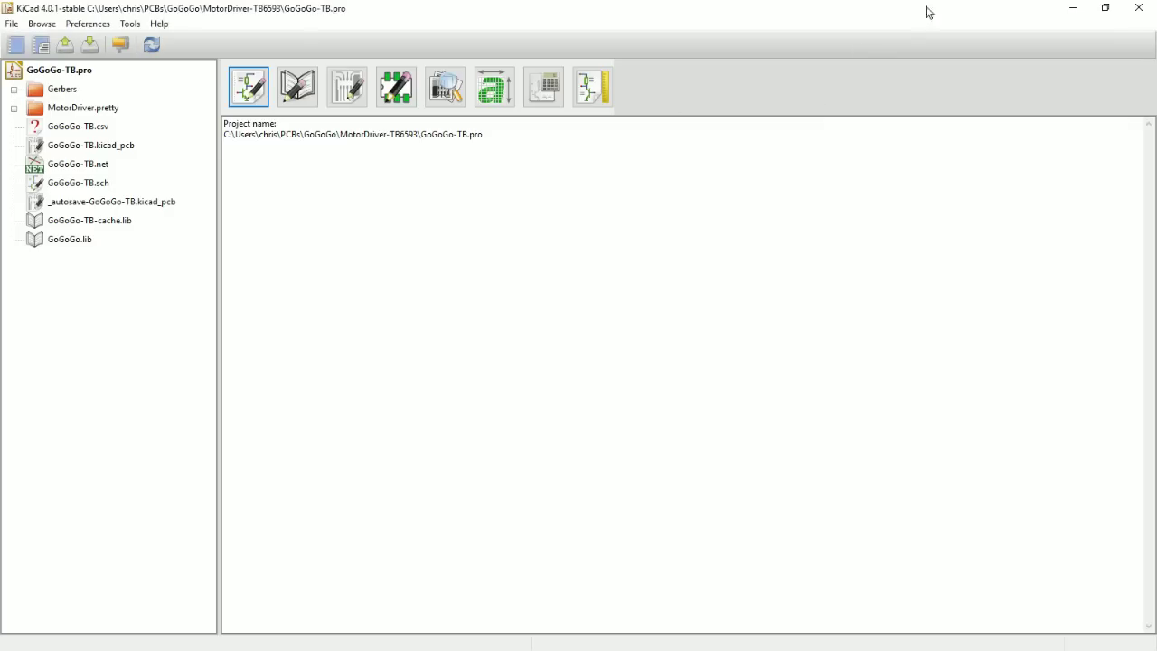
pyautogui.click(1149, 9)
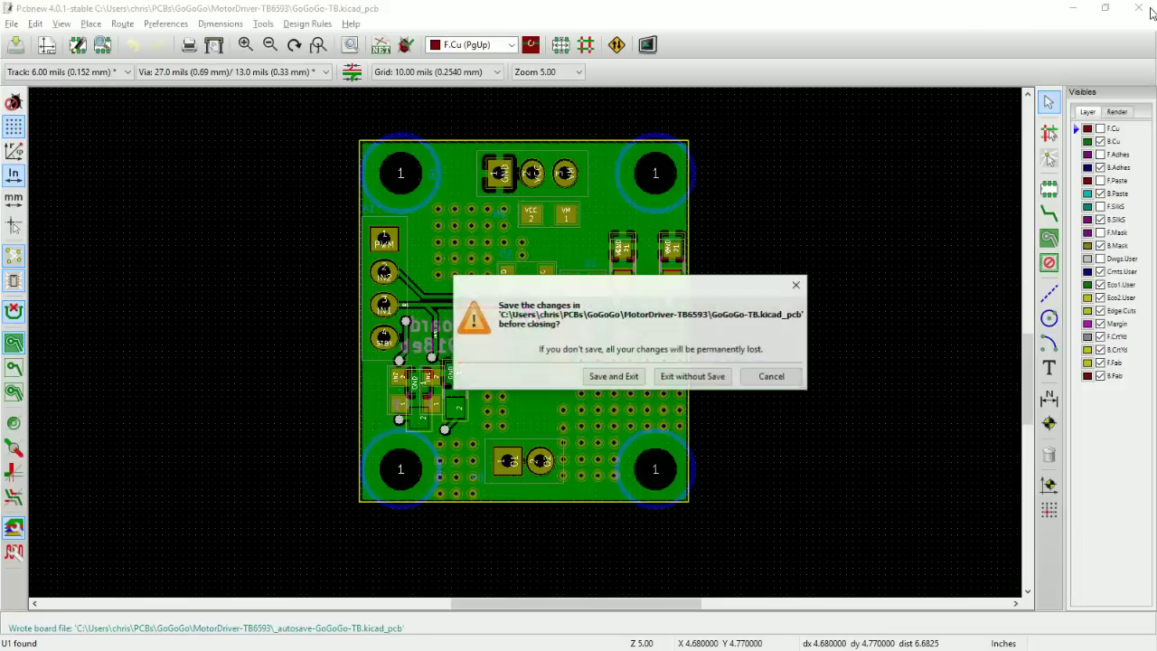
pyautogui.click(635, 378)
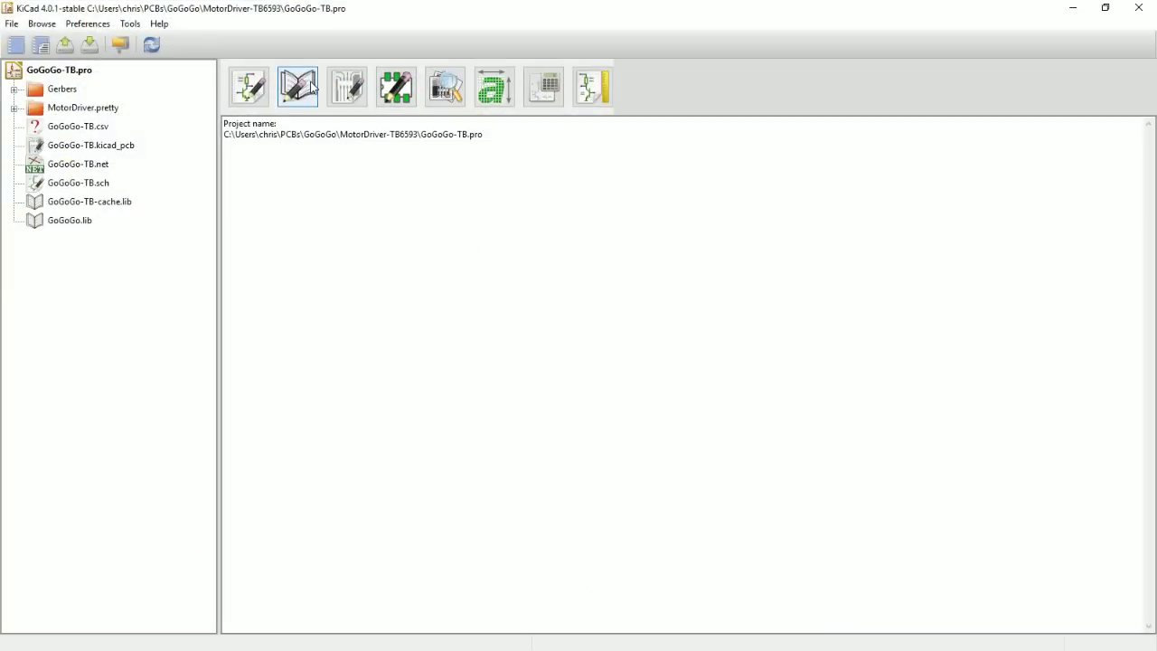
# Step: Open the GoGoGo-TB schematic in Eeschema and launch the Bill of Materials generator
pyautogui.moveTo(229, 7); pyautogui.dragTo(548, 153)
pyautogui.click(722, 94)
pyautogui.moveTo(721, 94); pyautogui.dragTo(190, 60)
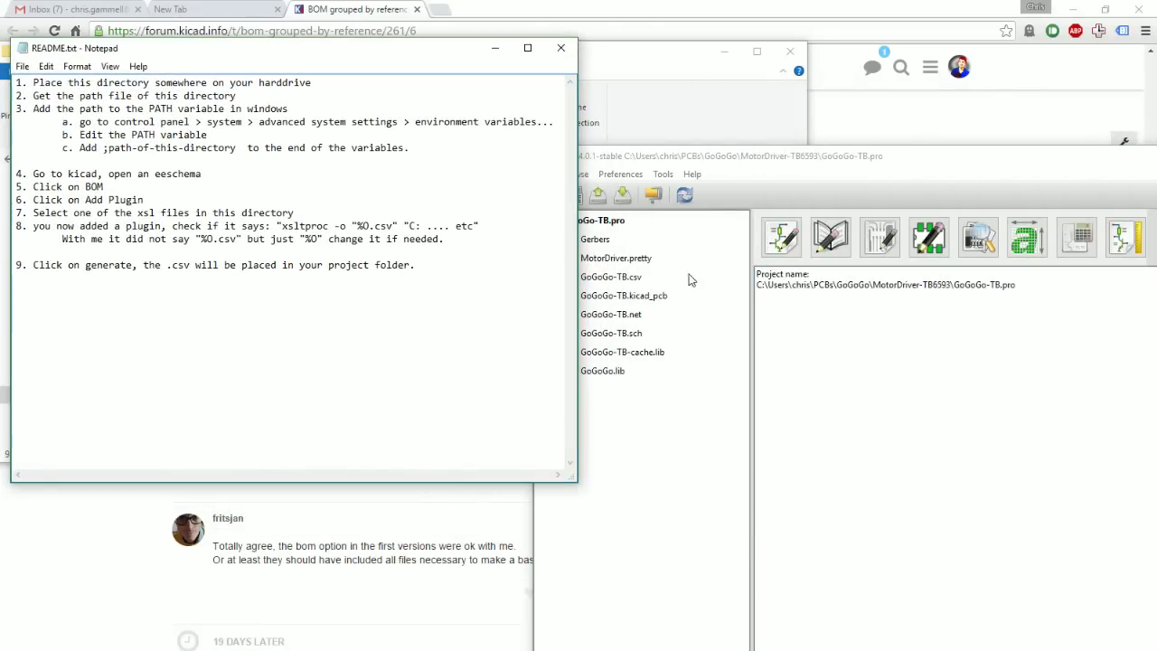
pyautogui.click(782, 237)
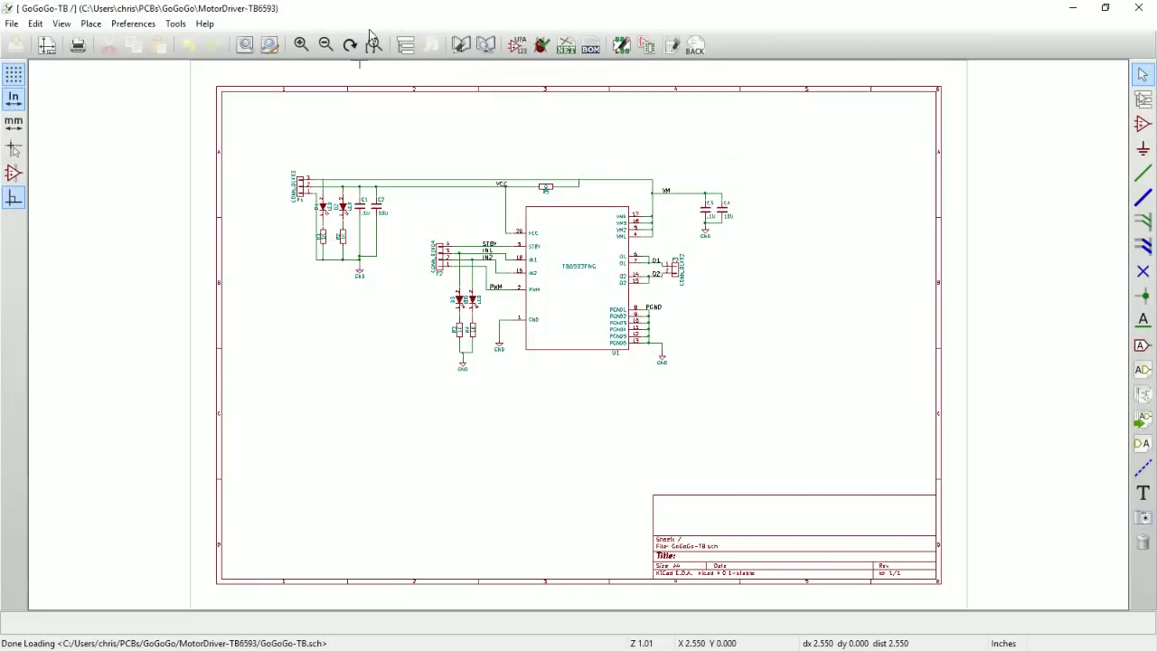
pyautogui.moveTo(369, 18); pyautogui.dragTo(669, 43)
pyautogui.click(523, 64)
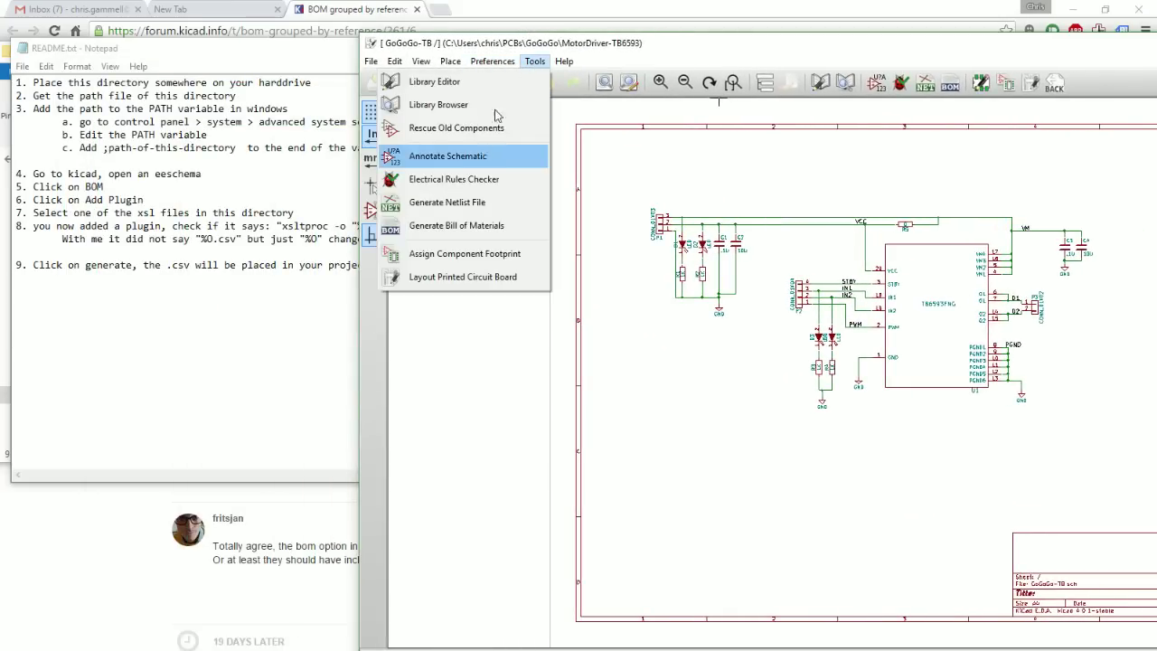
pyautogui.click(470, 231)
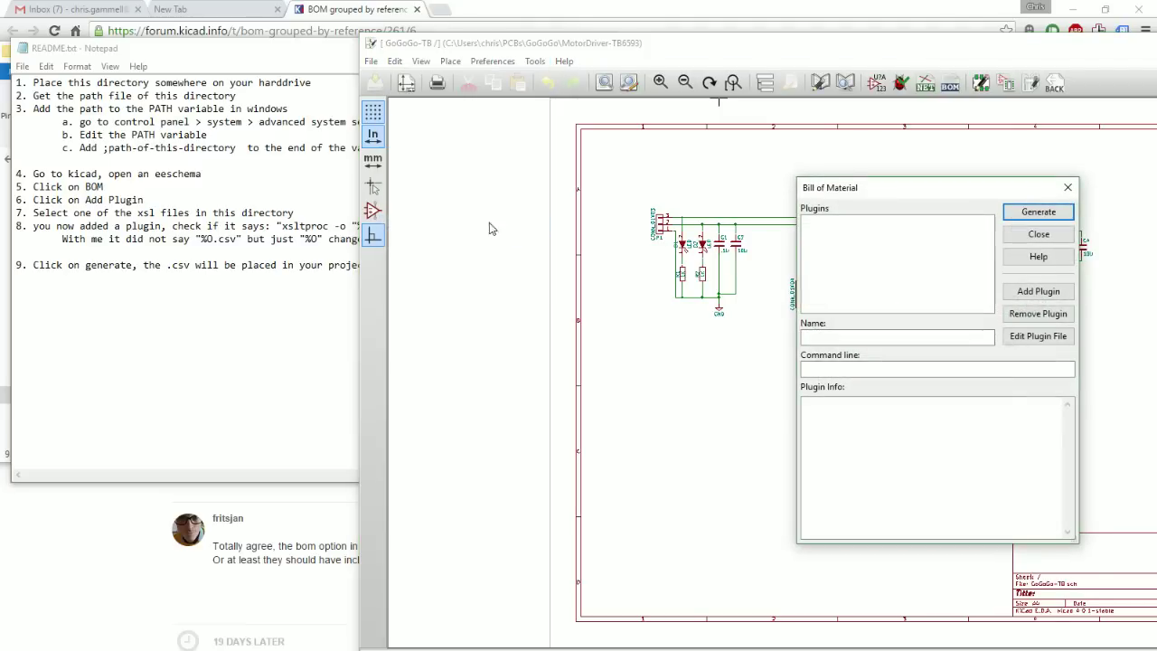
# Step: Add bom2groupedCsv.xsl from the KicadBOM folder as a plugin named bom2groupedCsv
pyautogui.click(1036, 293)
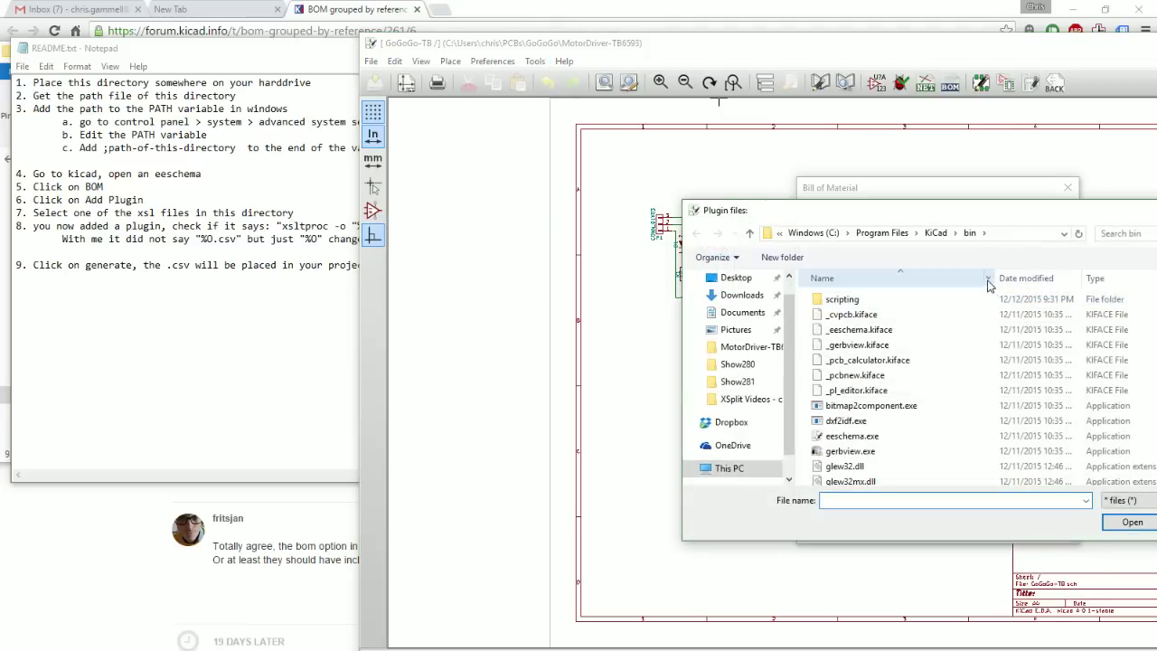
pyautogui.click(924, 235)
pyautogui.write('C:\\Users\\chris\\PCBs\\KicadBOM')
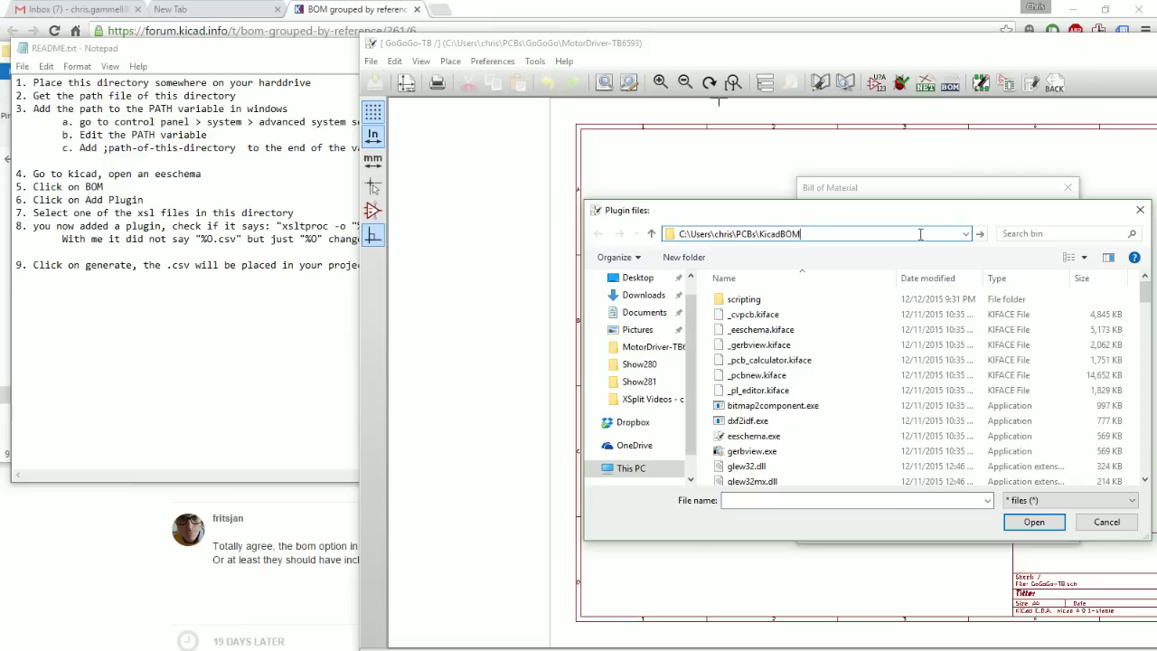
pyautogui.press('Return')
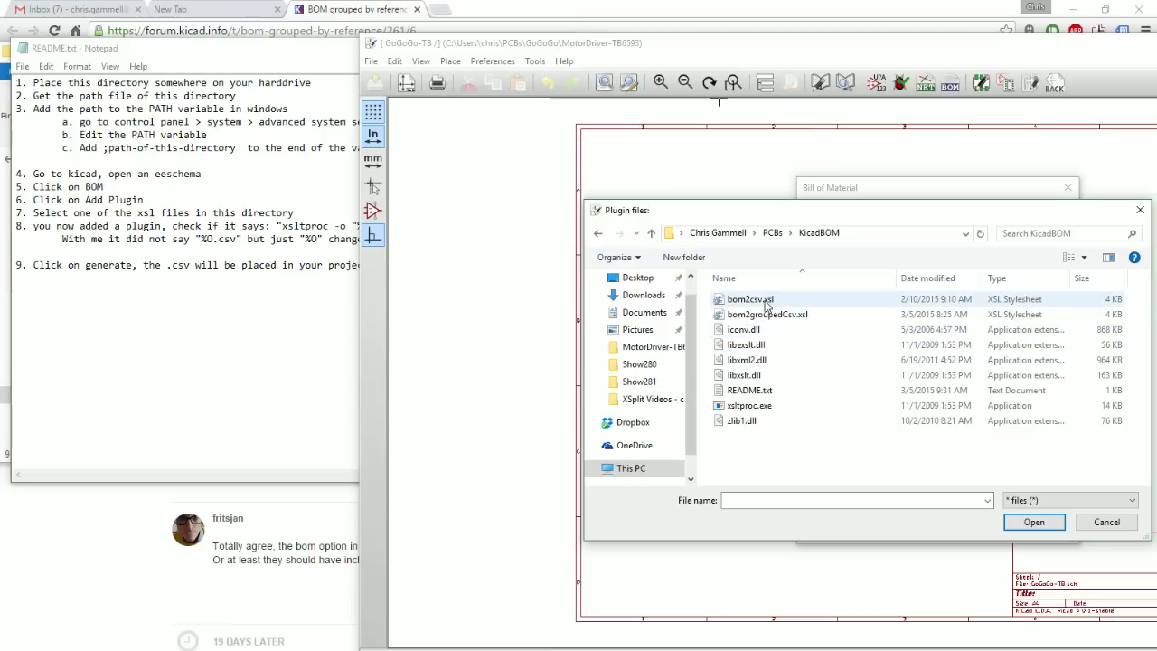
pyautogui.click(750, 315)
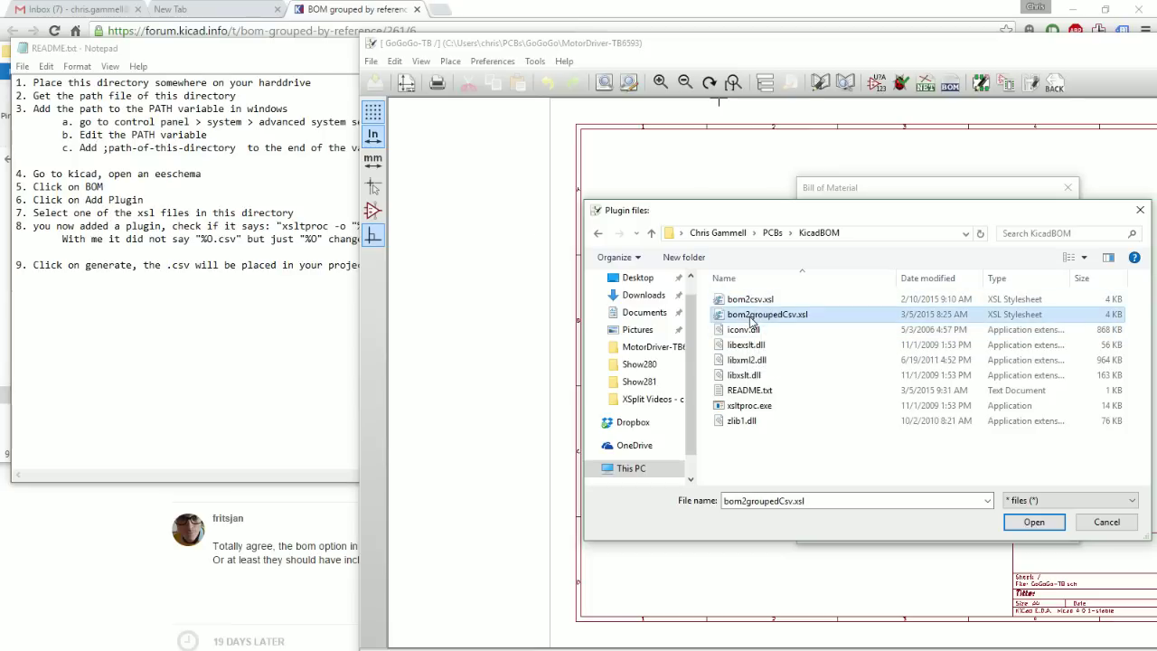
pyautogui.doubleClick(751, 321)
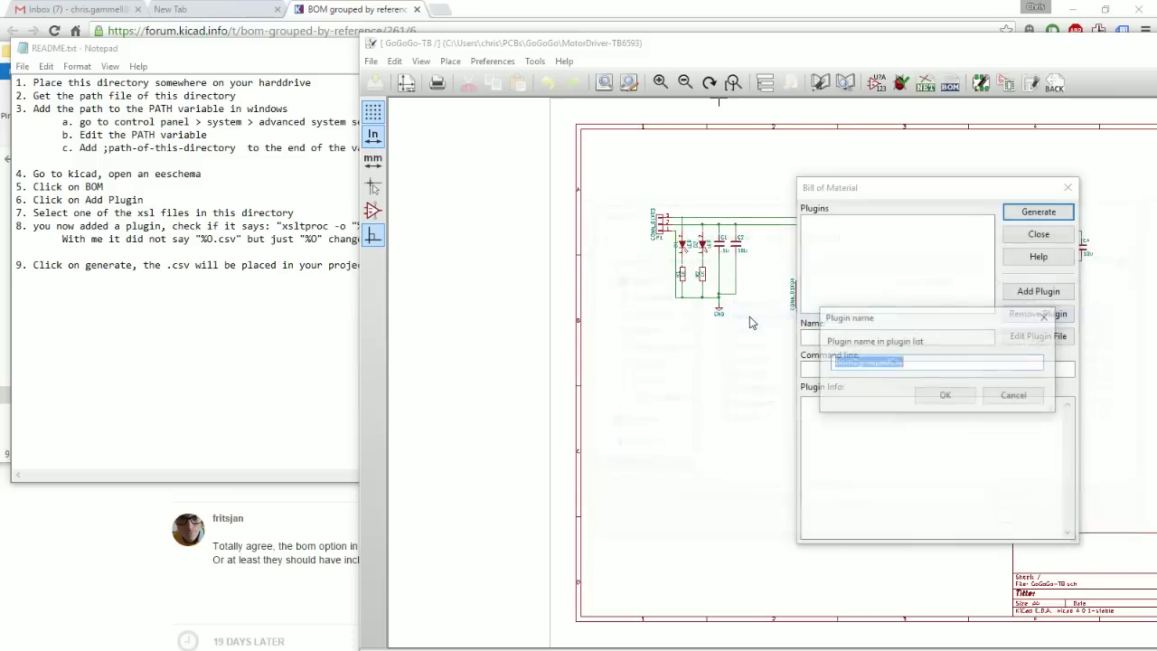
pyautogui.click(943, 400)
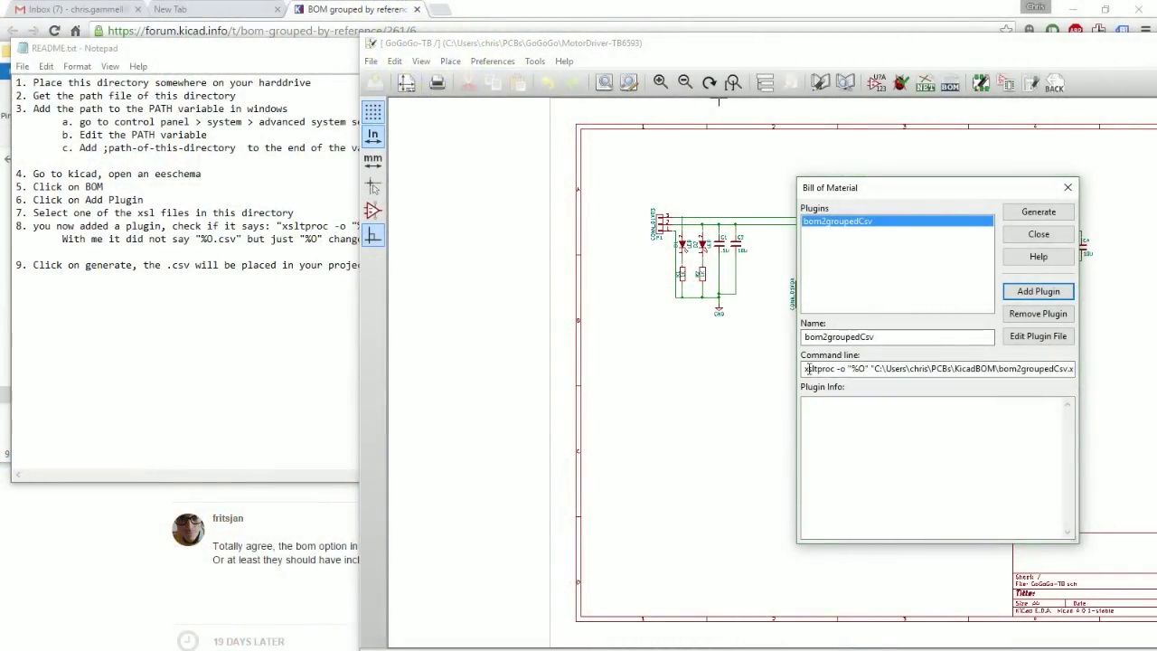
# Step: Check the bom2groupedCsv command line against the README, then append '.csv' after %O
pyautogui.doubleClick(806, 368)
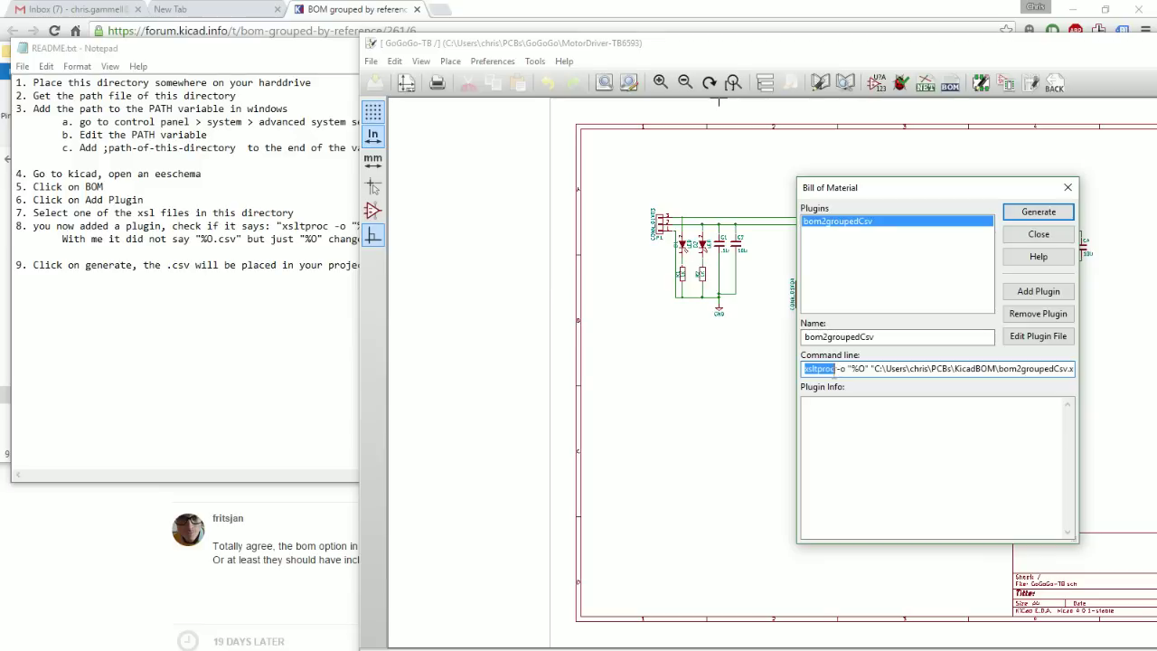
pyautogui.click(850, 370)
pyautogui.moveTo(876, 370); pyautogui.dragTo(1023, 371)
pyautogui.click(881, 371)
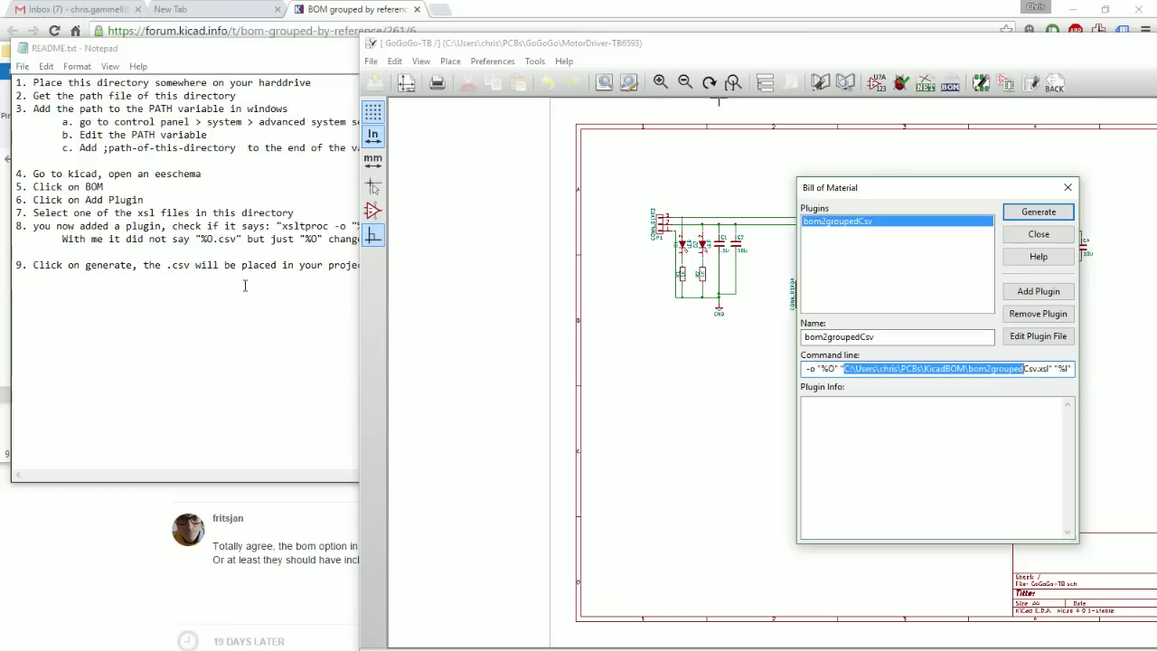
pyautogui.click(147, 261)
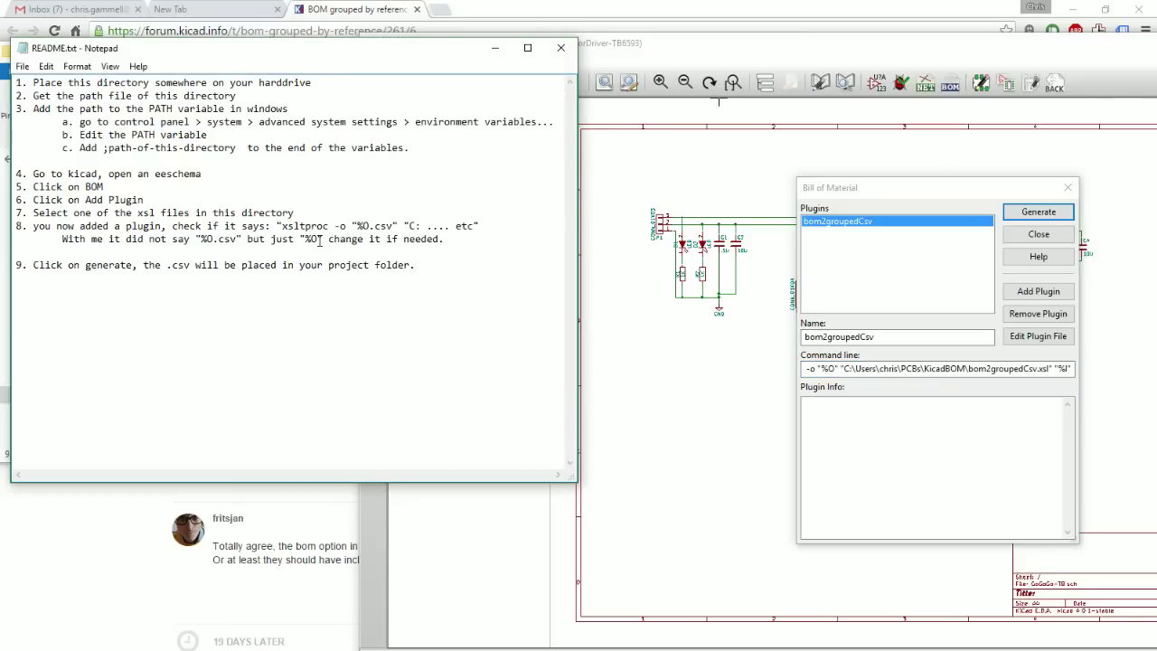
pyautogui.click(967, 368)
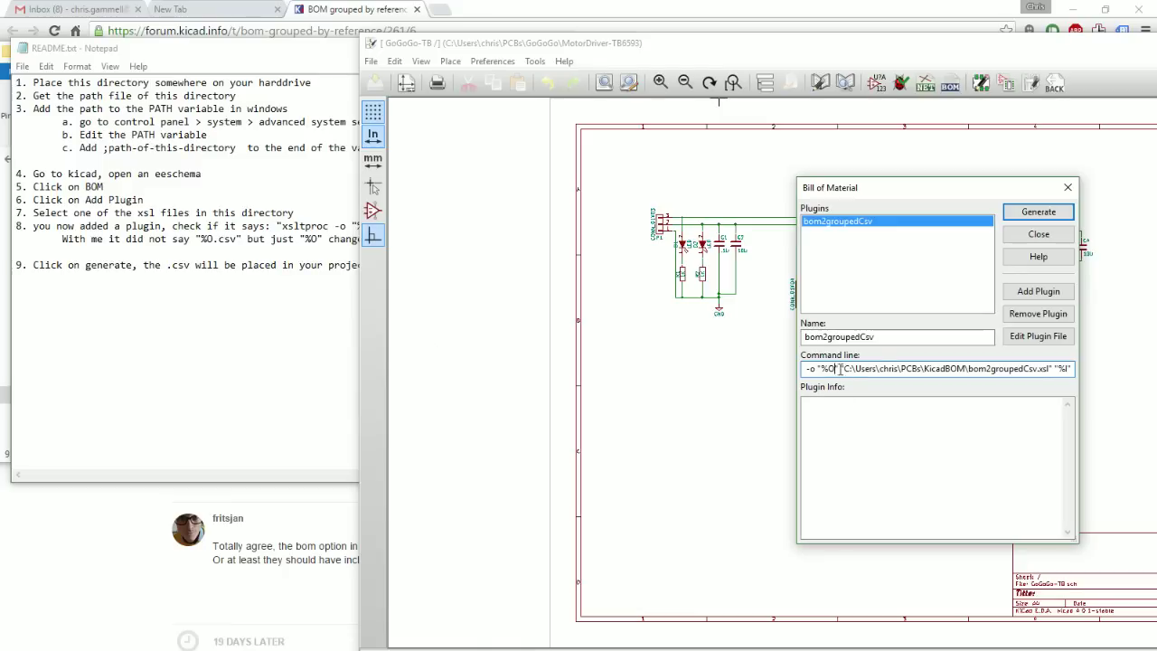
pyautogui.write('.csv')
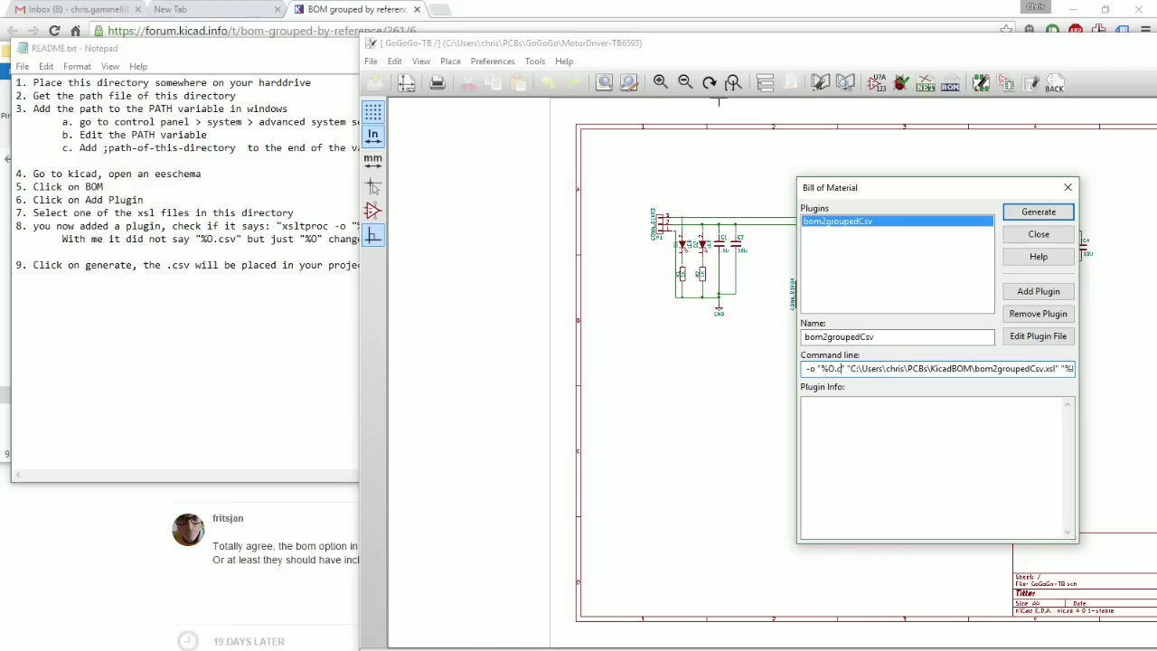
# Step: Generate the BOM and read the resulting Permission denied I/O error
pyautogui.click(1046, 219)
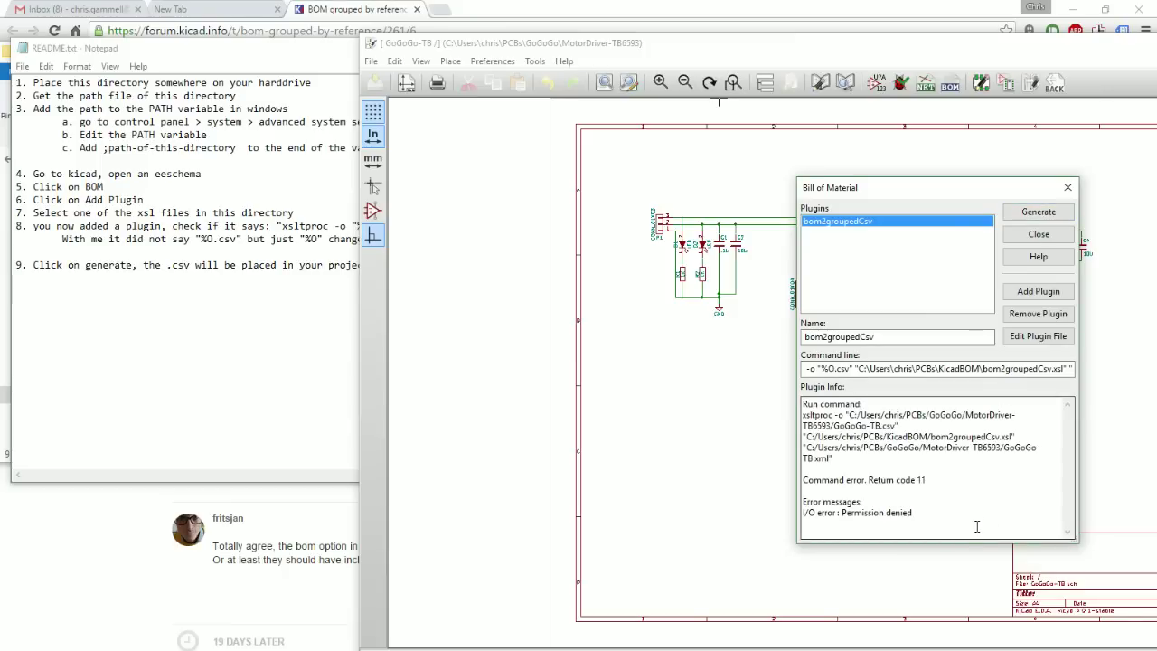
pyautogui.moveTo(976, 526); pyautogui.dragTo(769, 496)
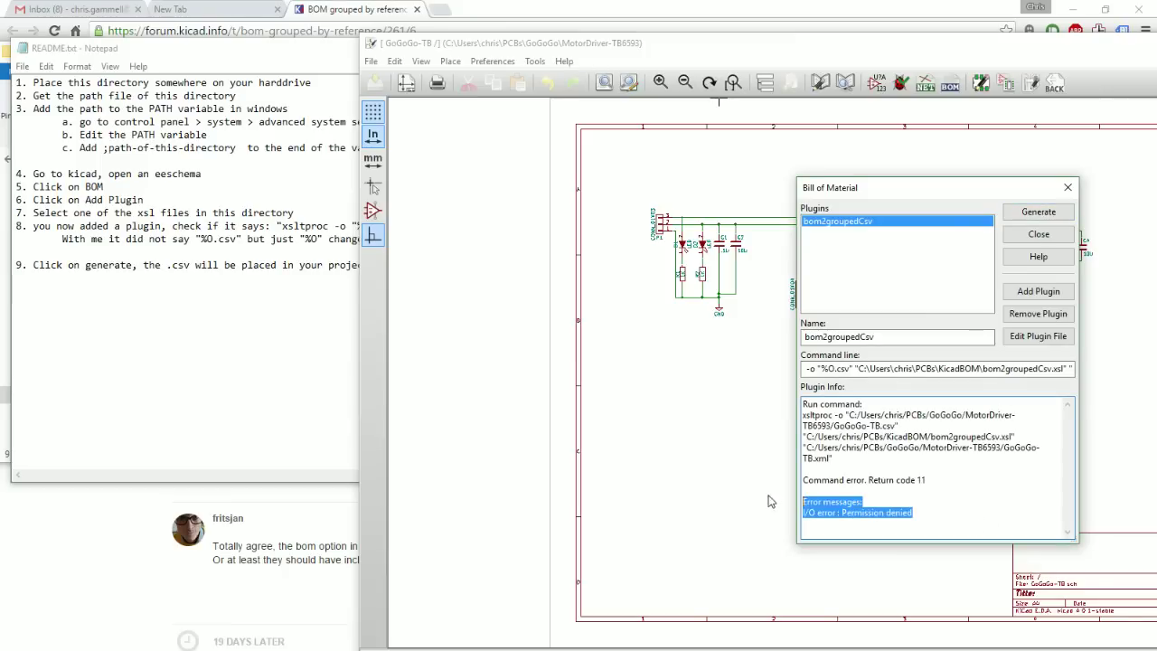
pyautogui.click(916, 480)
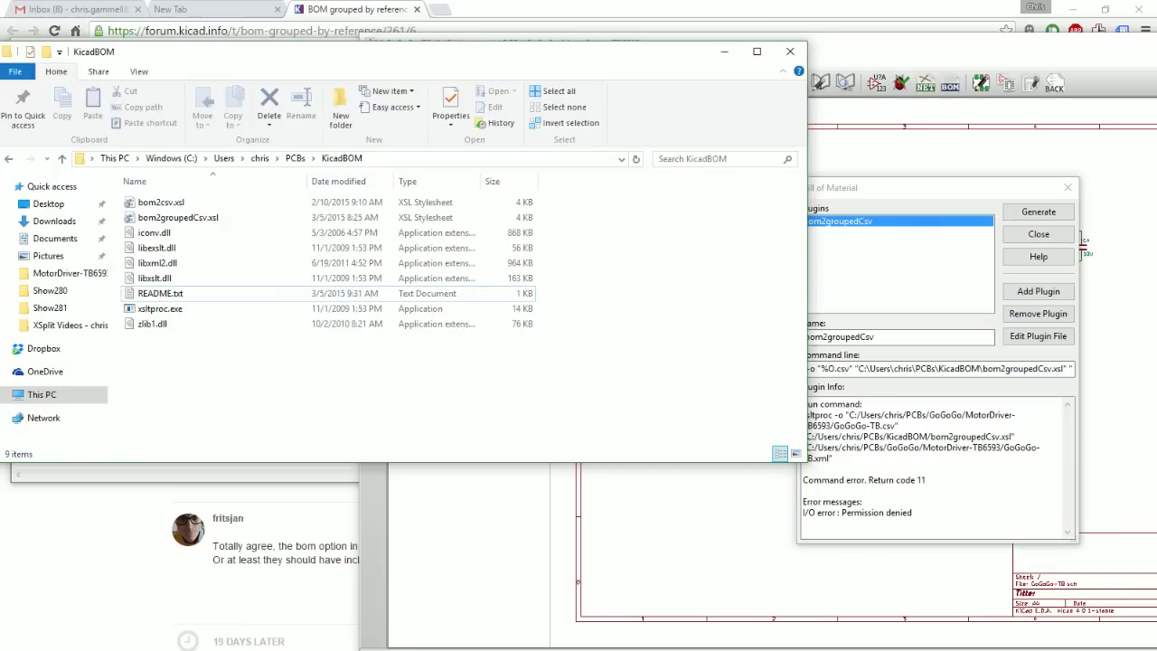
# Step: In the MotorDriver-TB6593 folder, try deleting GoGoGo-TB.csv and dismiss the file-in-use warning
pyautogui.click(289, 163)
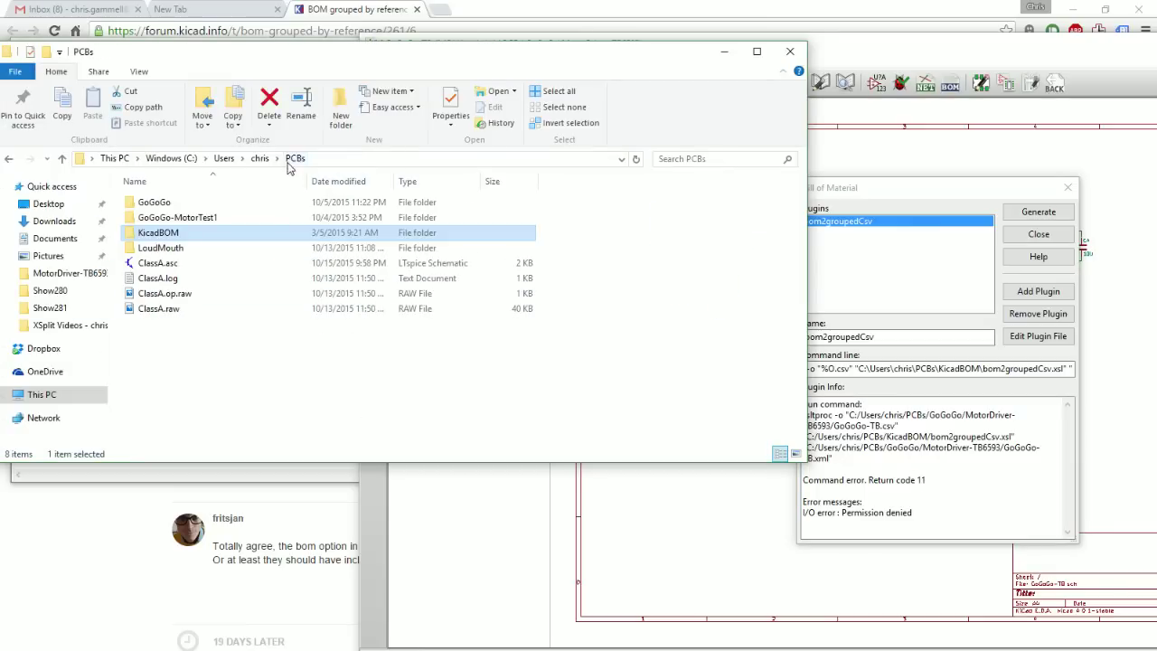
pyautogui.doubleClick(168, 205)
pyautogui.doubleClick(181, 247)
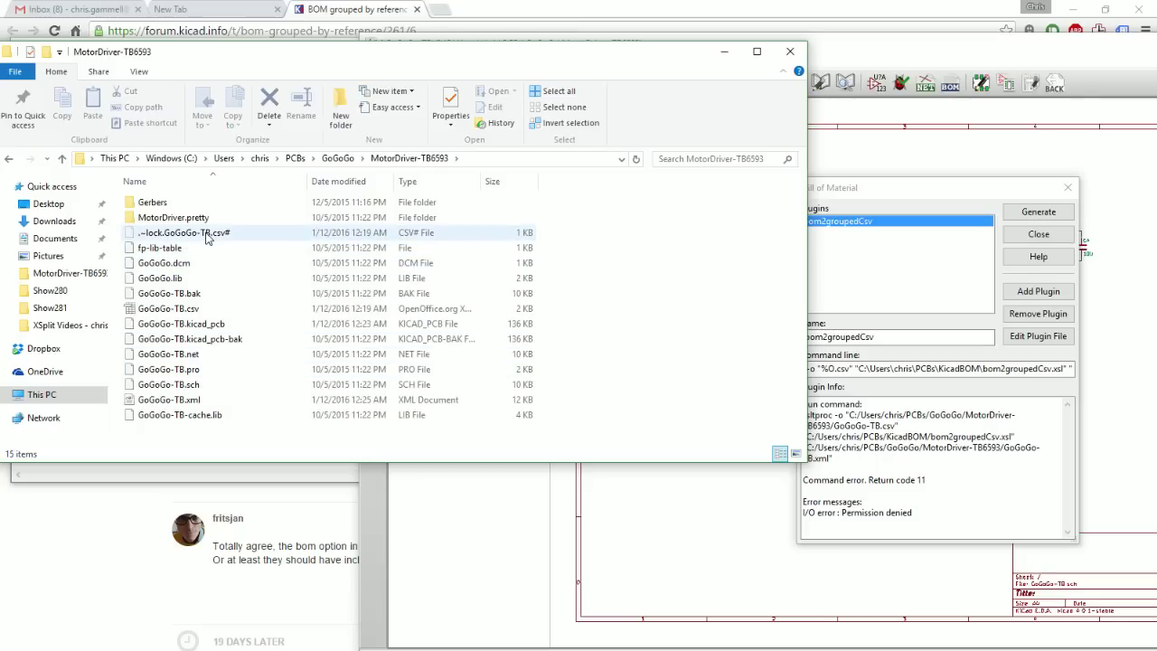
pyautogui.click(168, 310)
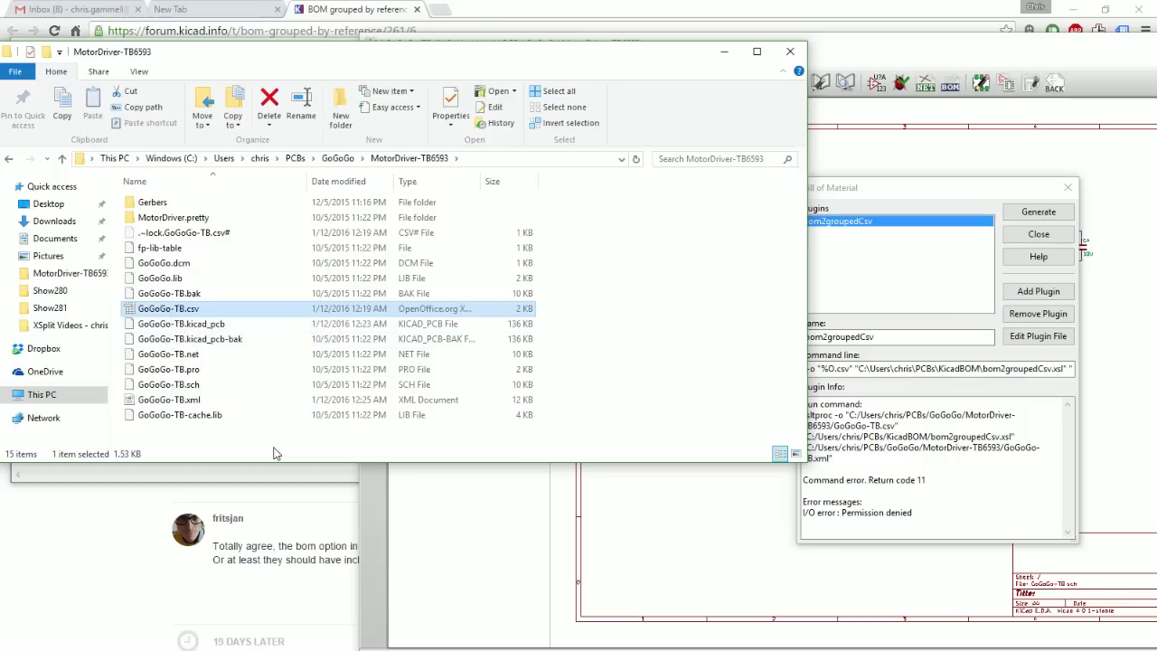
pyautogui.press('Delete')
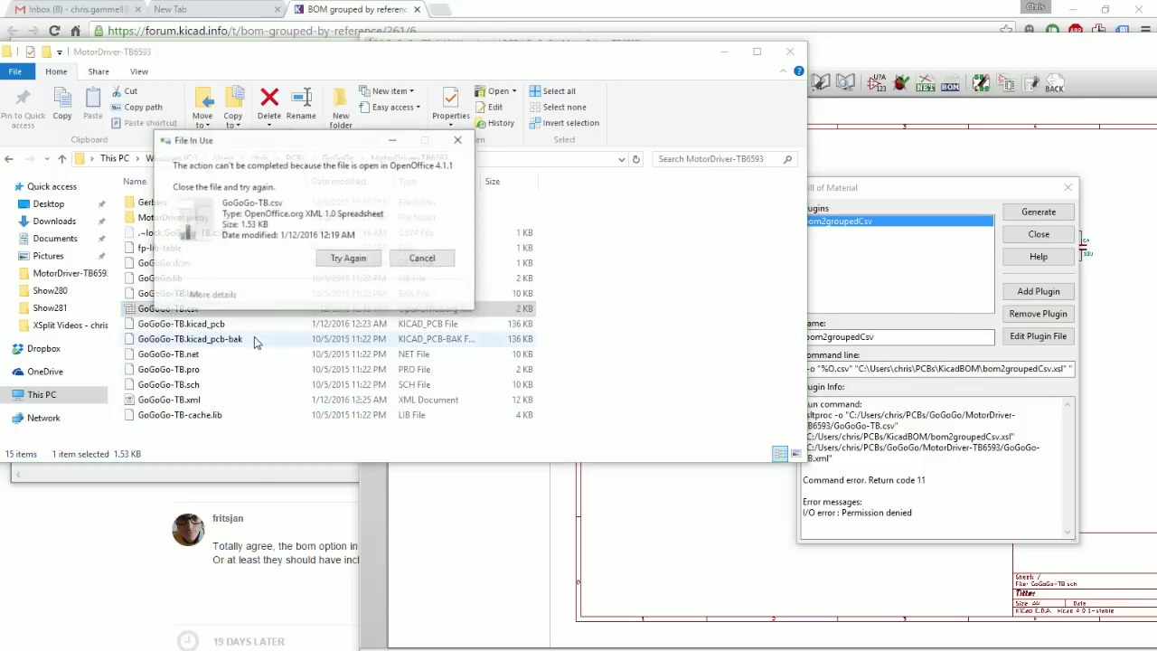
pyautogui.click(418, 257)
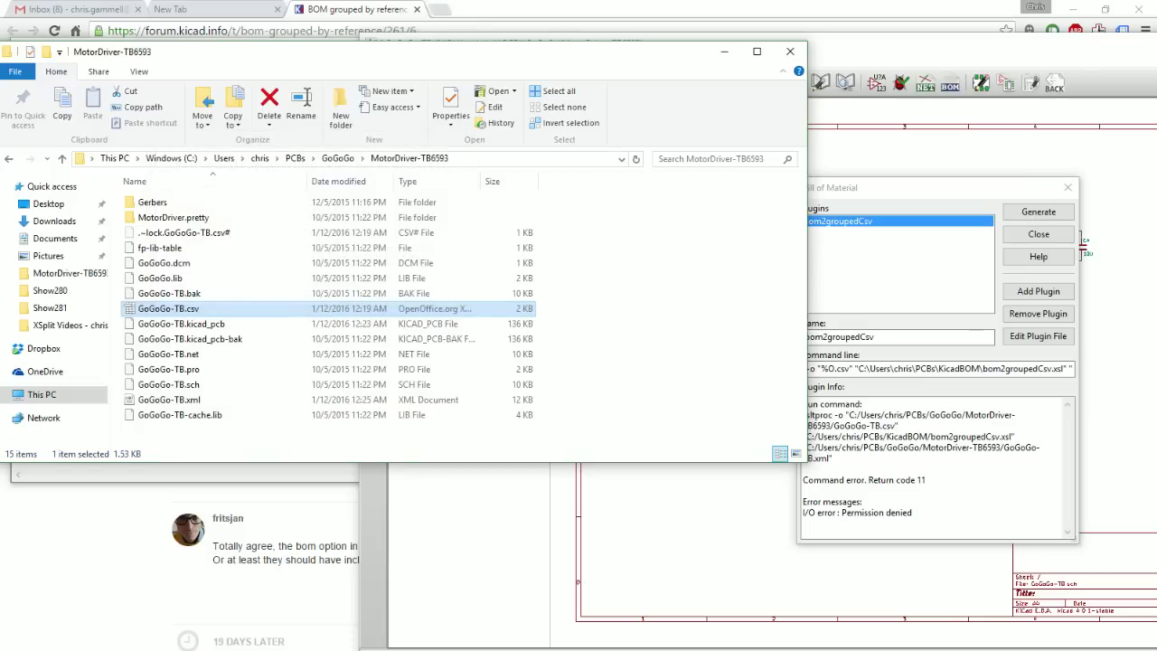
# Step: Close GoGoGo-TB.csv in Calc without saving, delete the file, and return to the BOM dialog
pyautogui.hotkey('alt', 'Tab')
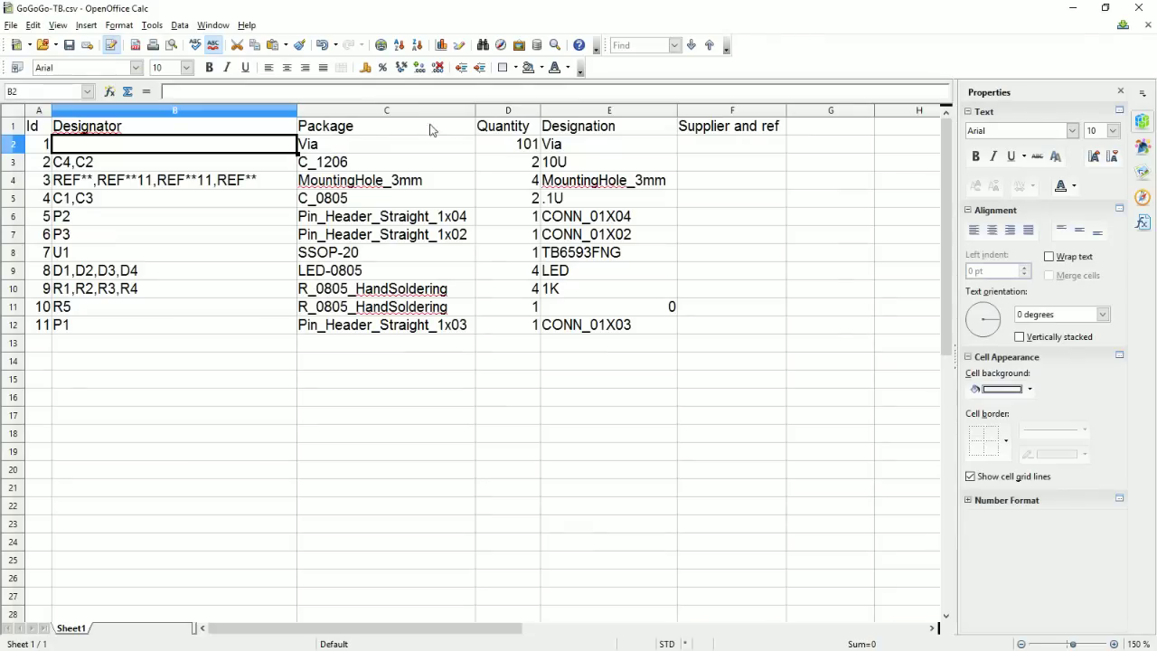
pyautogui.click(1142, 8)
pyautogui.click(577, 350)
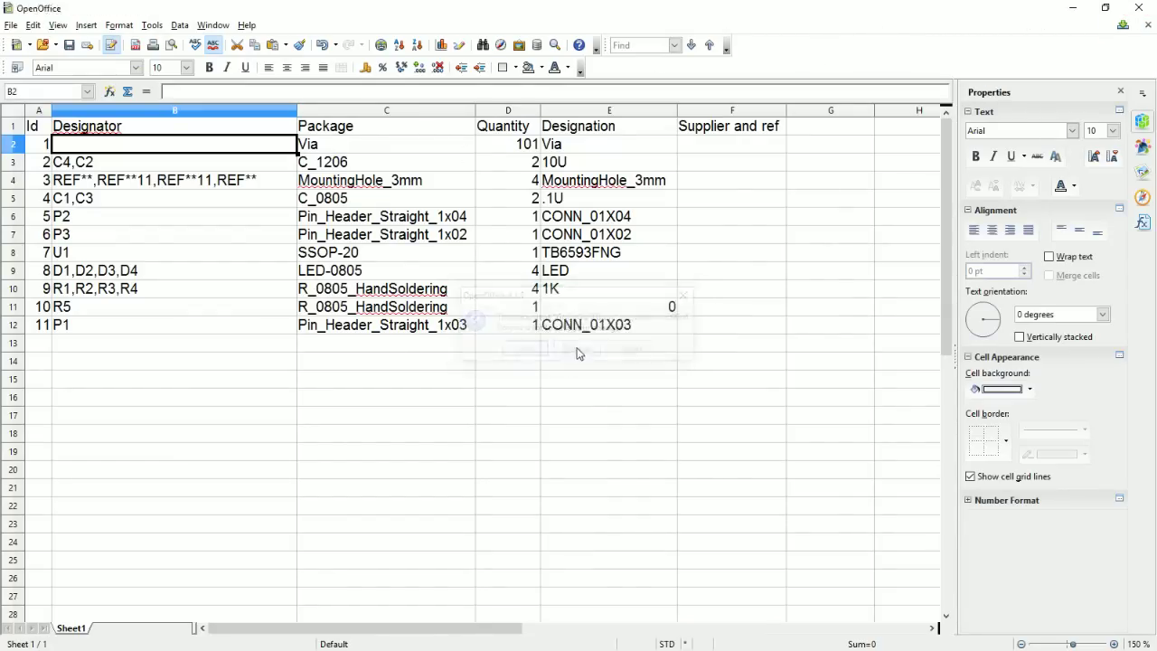
pyautogui.press('Delete')
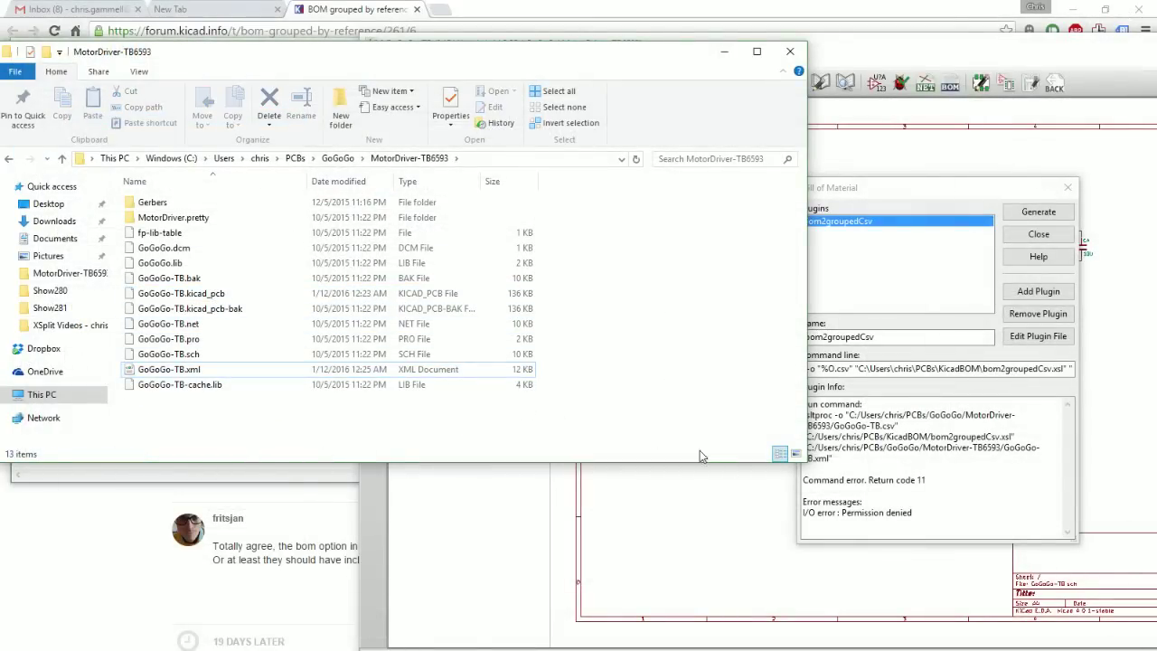
pyautogui.click(828, 486)
# Step: Regenerate the BOM and open the new GoGoGo-TB.csv with the current Semicolon and Space separators
pyautogui.click(1028, 211)
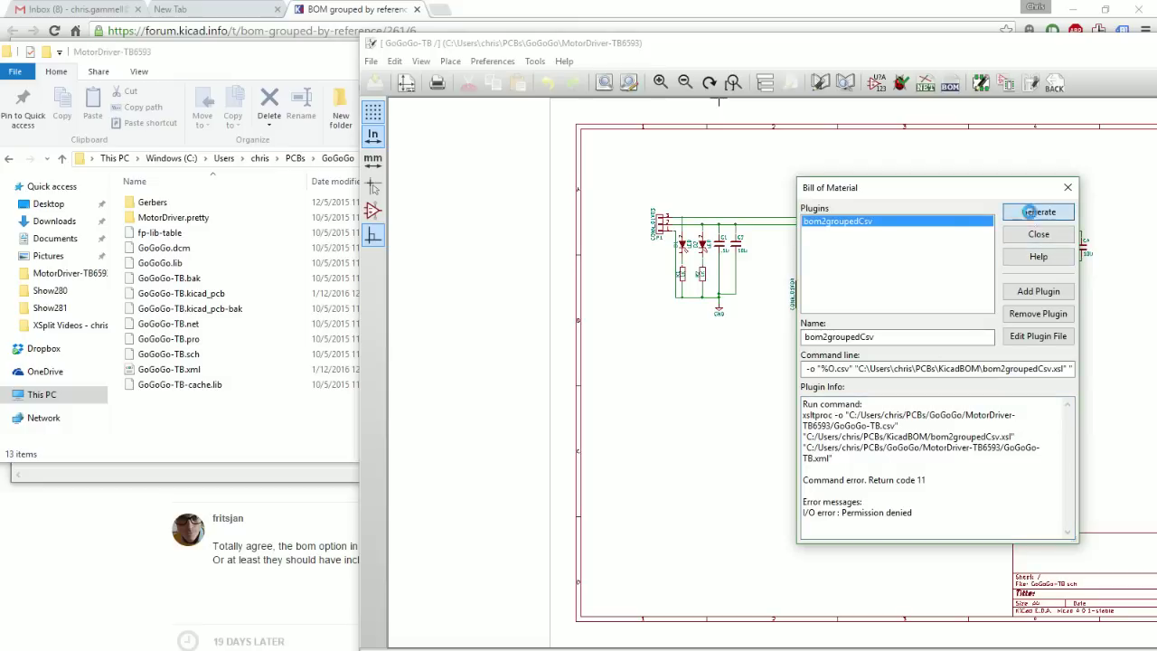
pyautogui.click(171, 456)
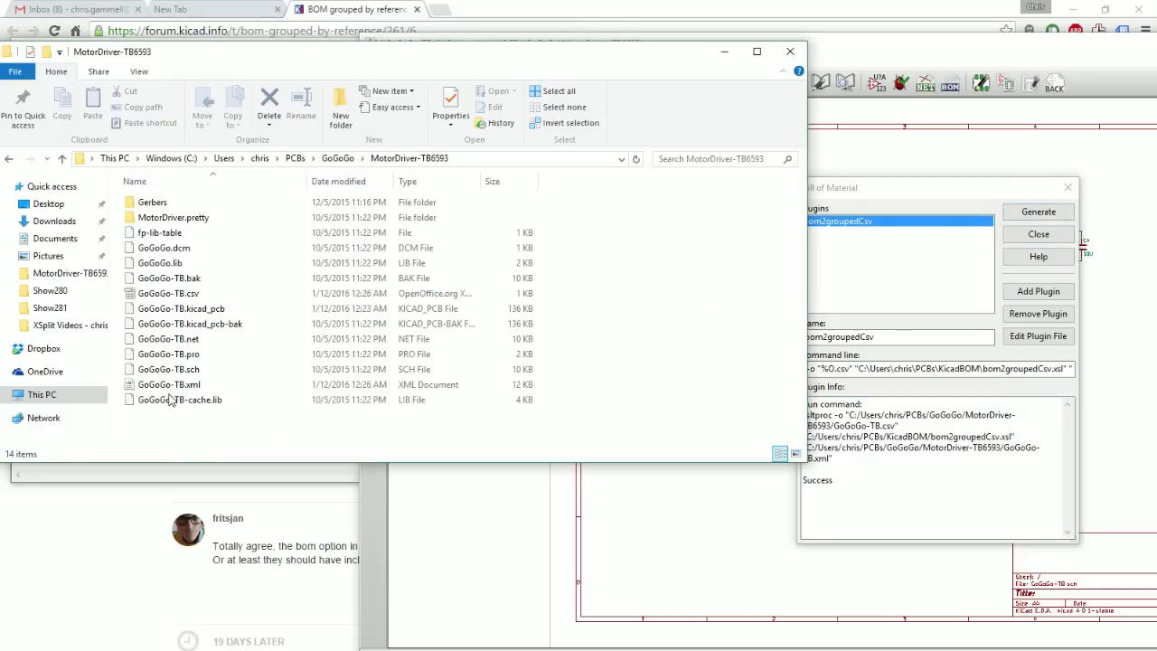
pyautogui.doubleClick(181, 294)
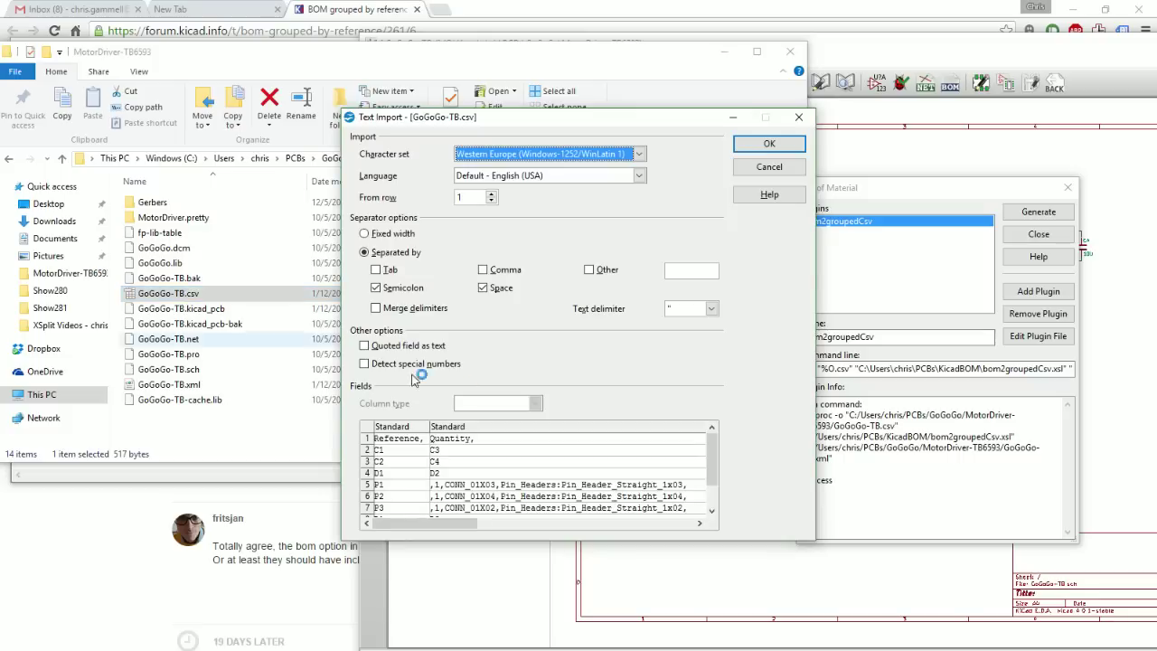
pyautogui.click(768, 146)
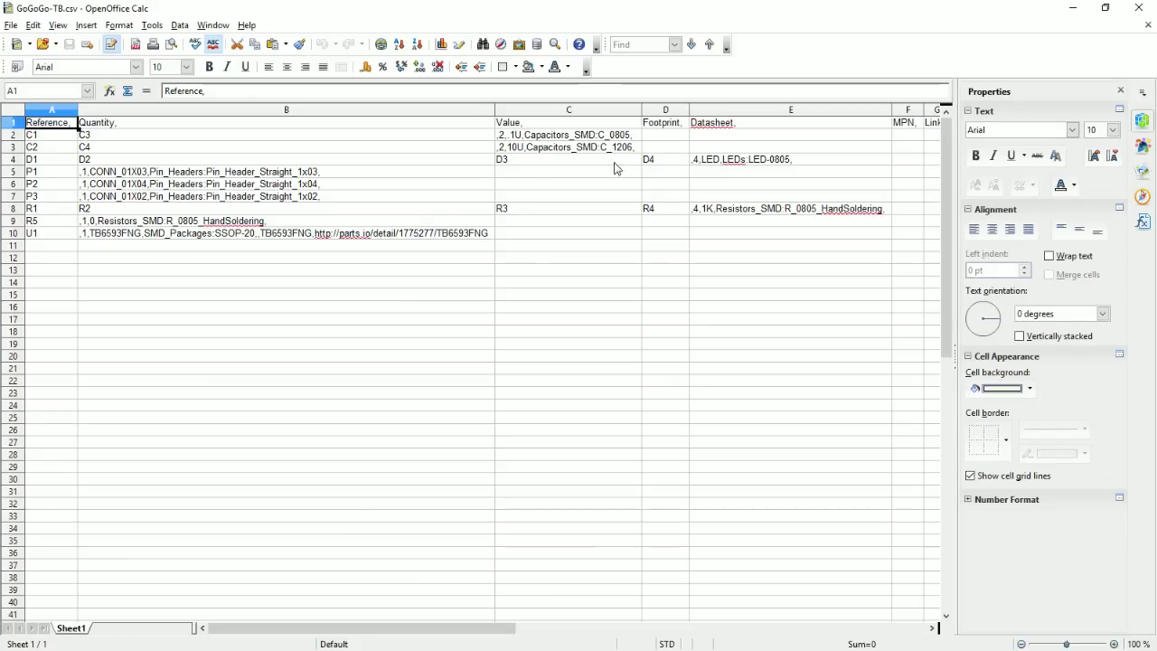
# Step: Inspect the wrongly split columns and the U1 row at B10, then close the spreadsheet
pyautogui.hscroll(5, 578, 163)
pyautogui.hscroll(-5, 572, 164)
pyautogui.hscroll(3, 572, 163)
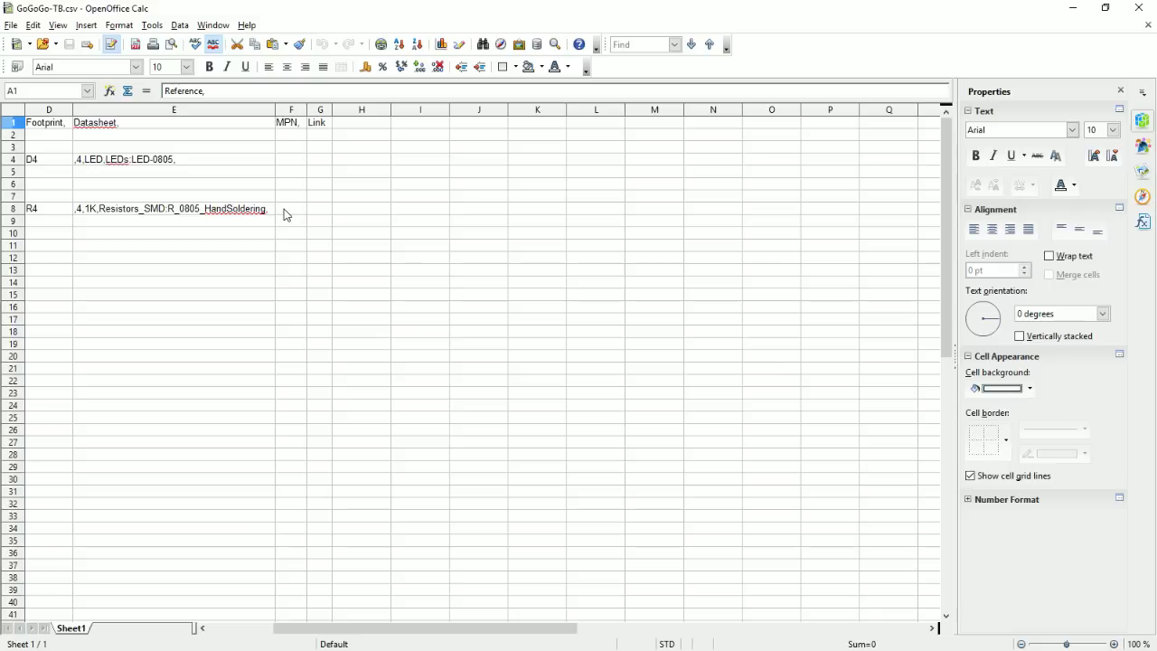
pyautogui.hscroll(-3, 284, 213)
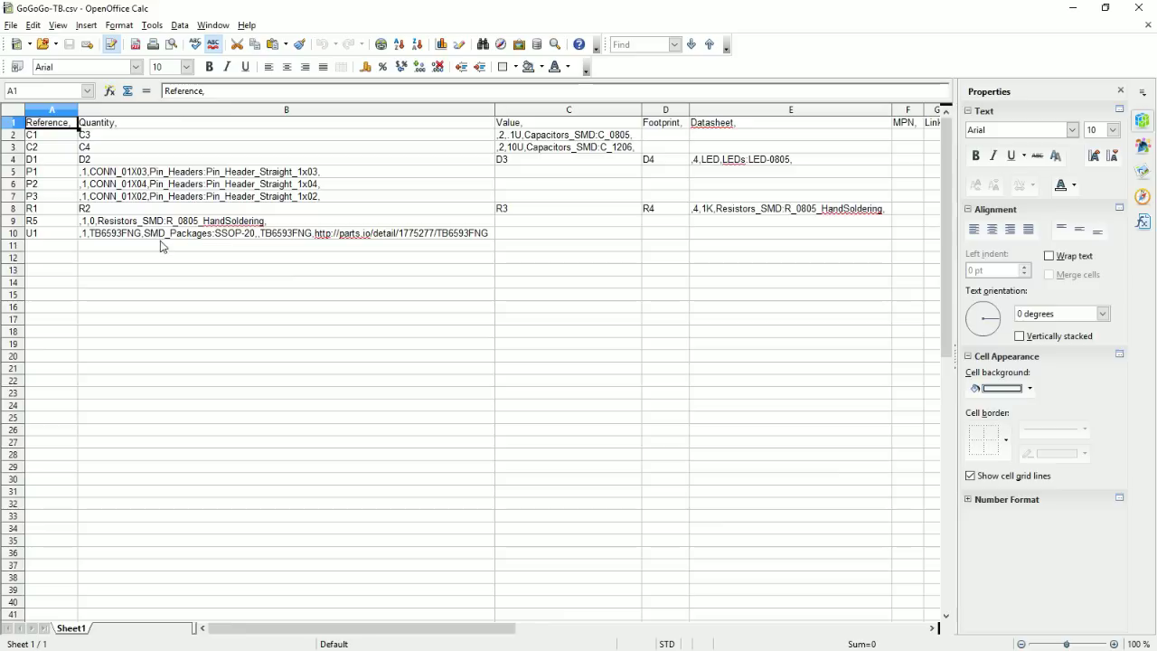
pyautogui.click(252, 236)
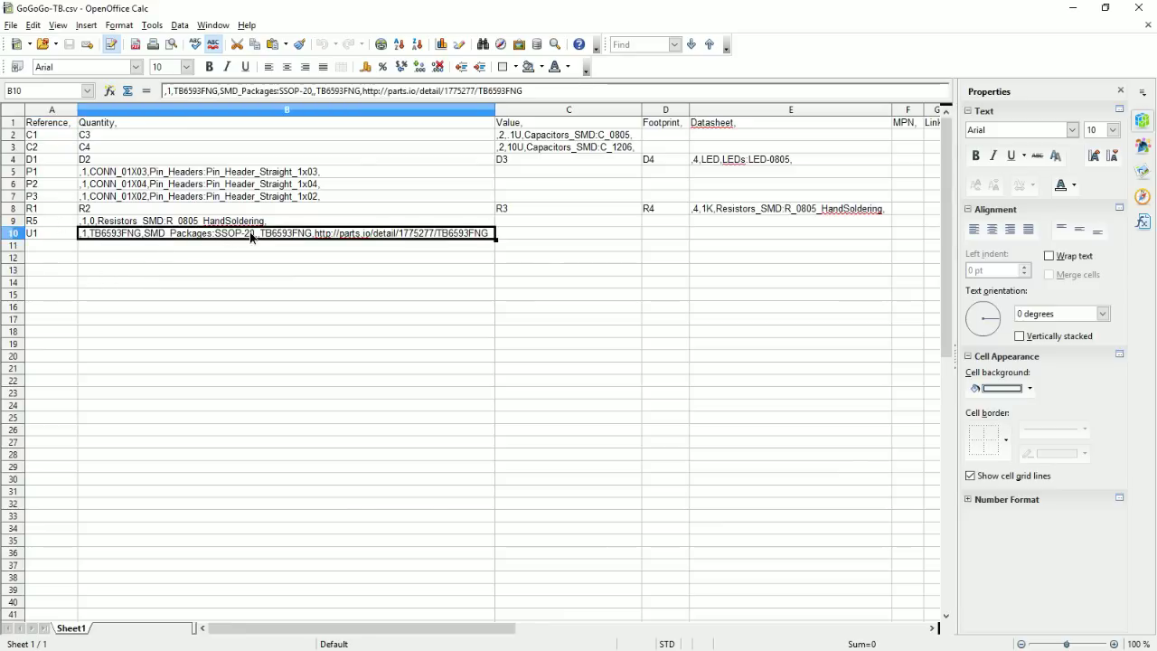
pyautogui.click(1138, 7)
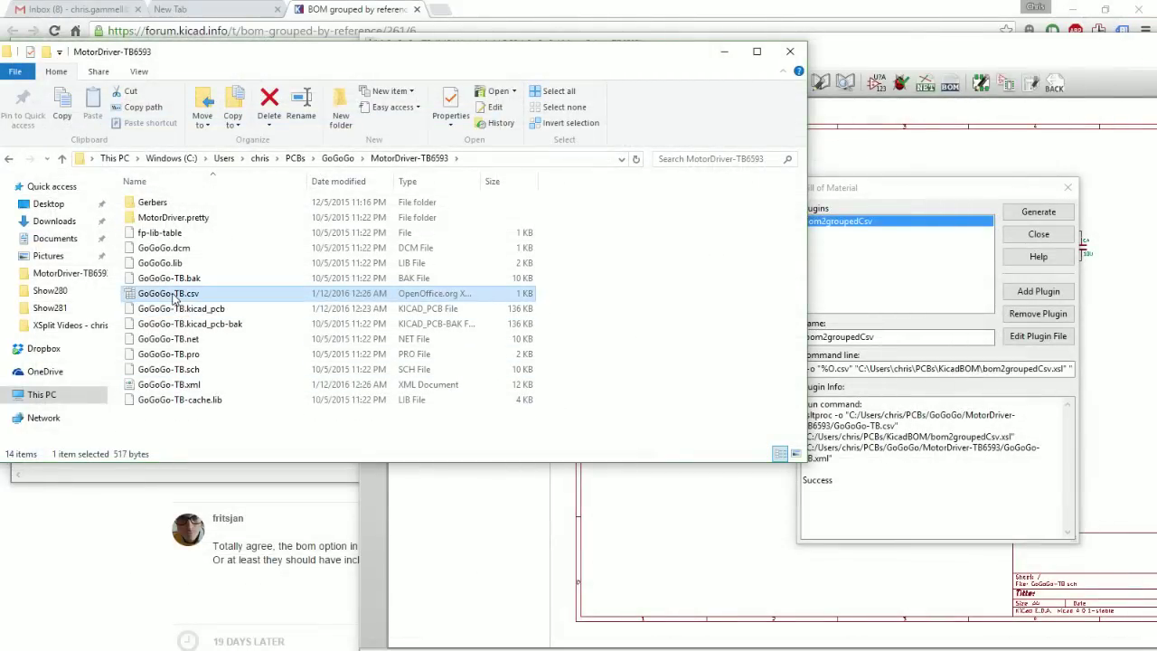
# Step: Reopen GoGoGo-TB.csv with Comma as the only separator, unticking Semicolon and Space
pyautogui.doubleClick(179, 293)
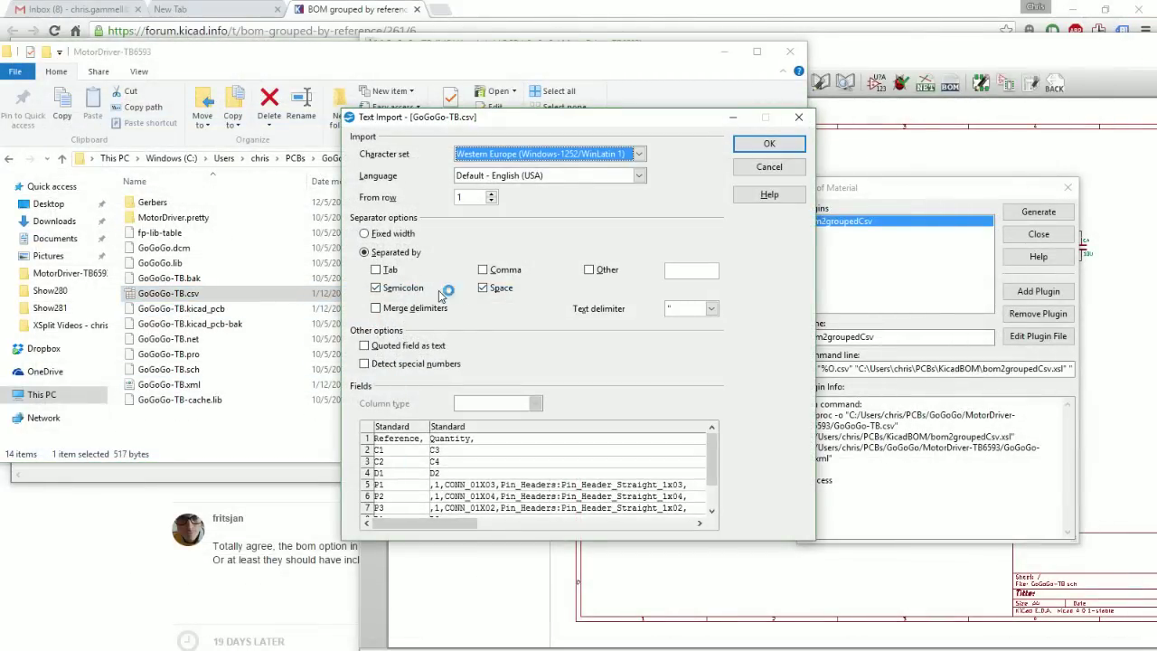
pyautogui.click(503, 270)
pyautogui.click(402, 288)
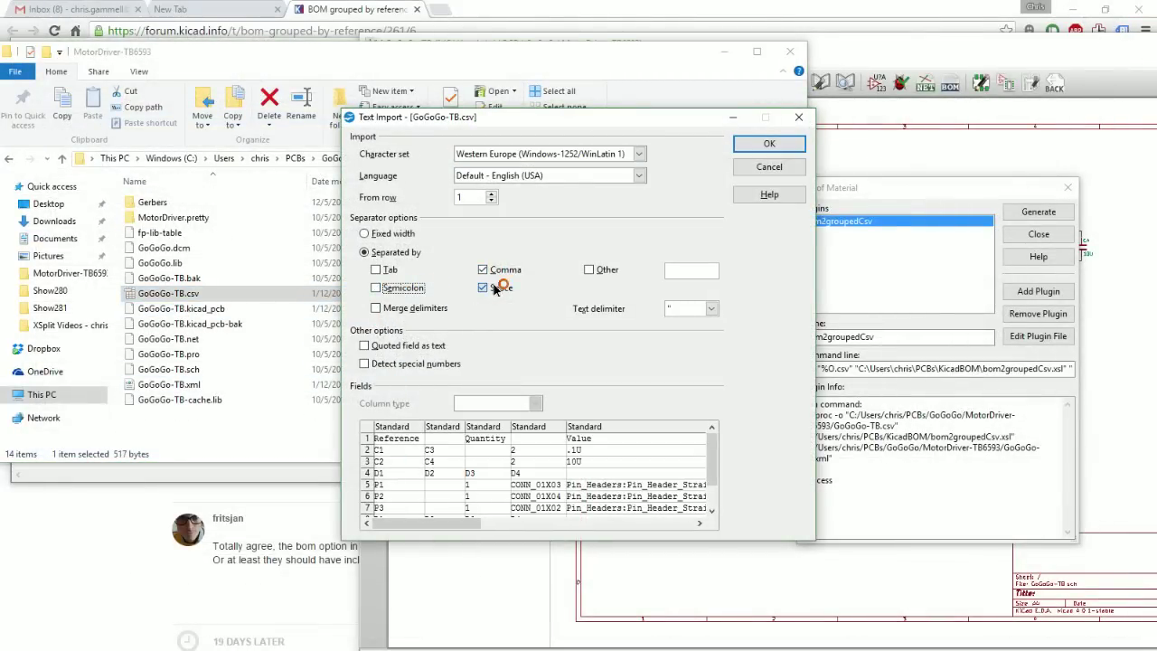
pyautogui.click(500, 288)
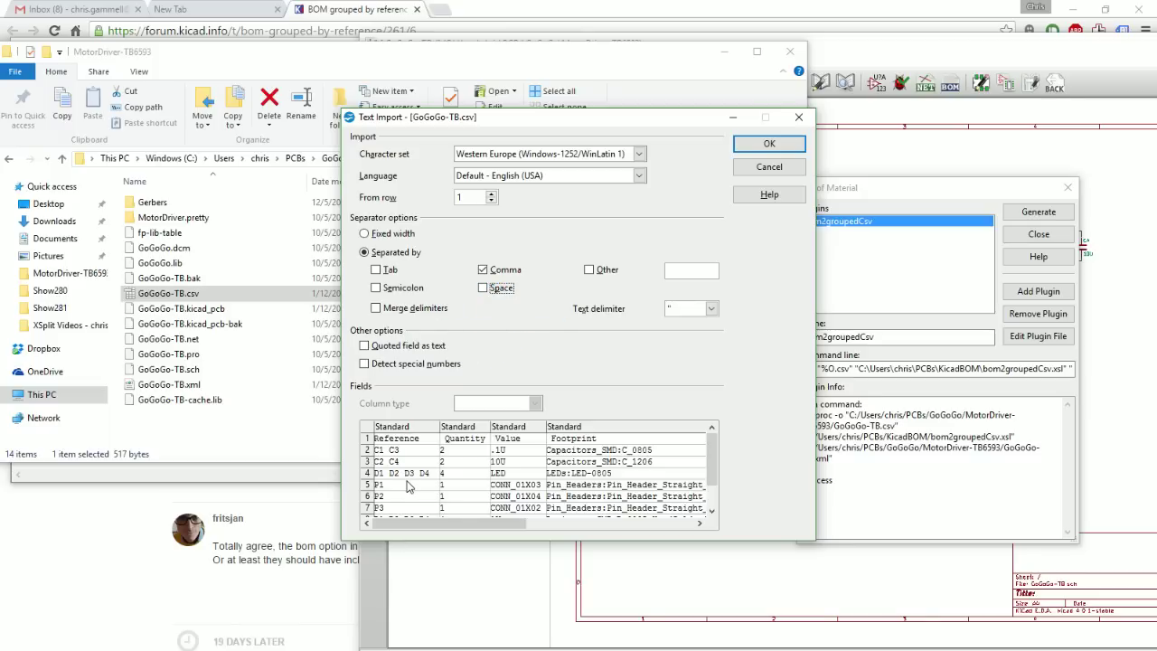
pyautogui.click(441, 481)
pyautogui.click(423, 485)
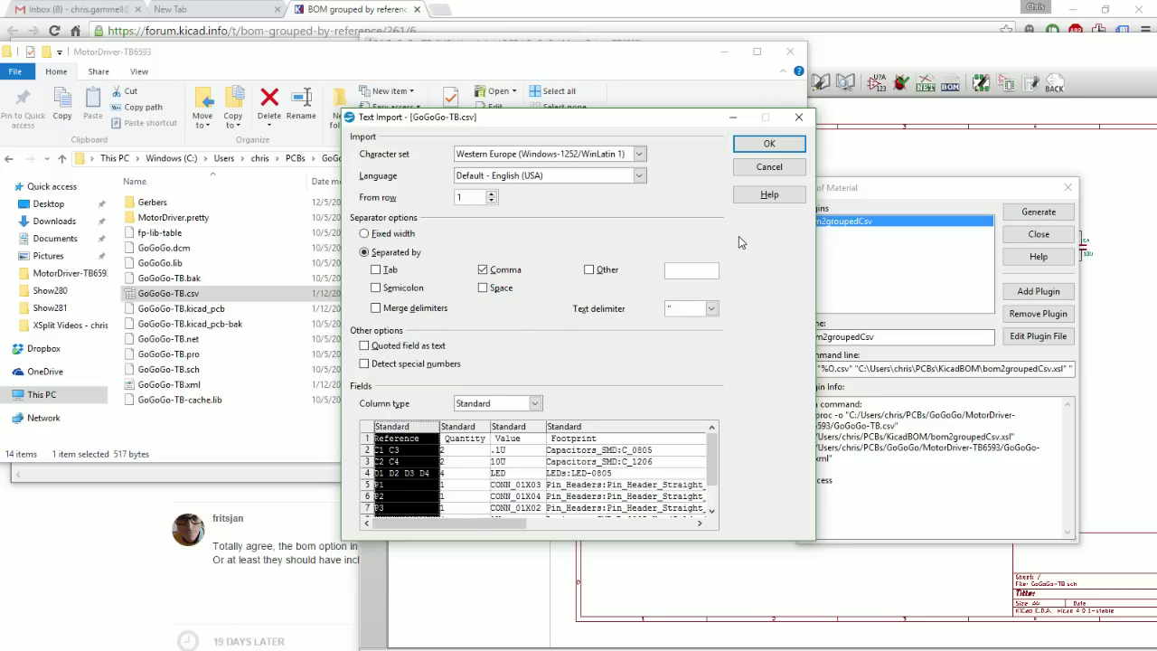
pyautogui.click(769, 143)
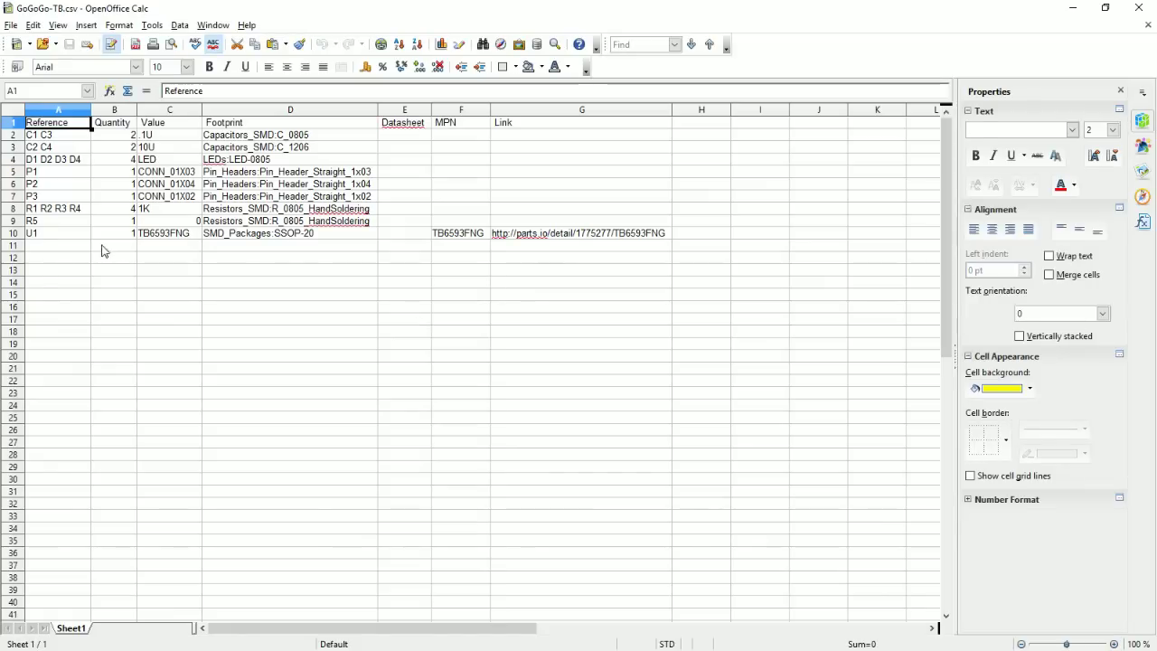
# Step: Widen the Reference and Quantity columns A and B, then close the spreadsheet
pyautogui.moveTo(90, 110); pyautogui.dragTo(166, 111)
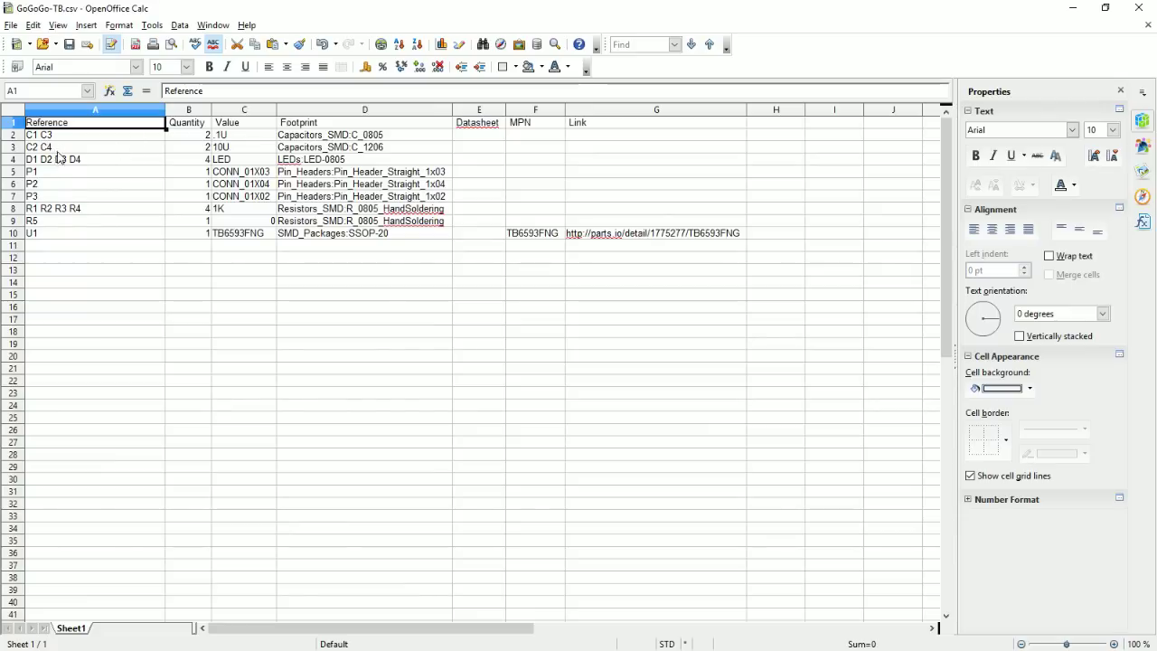
pyautogui.moveTo(209, 110); pyautogui.dragTo(273, 110)
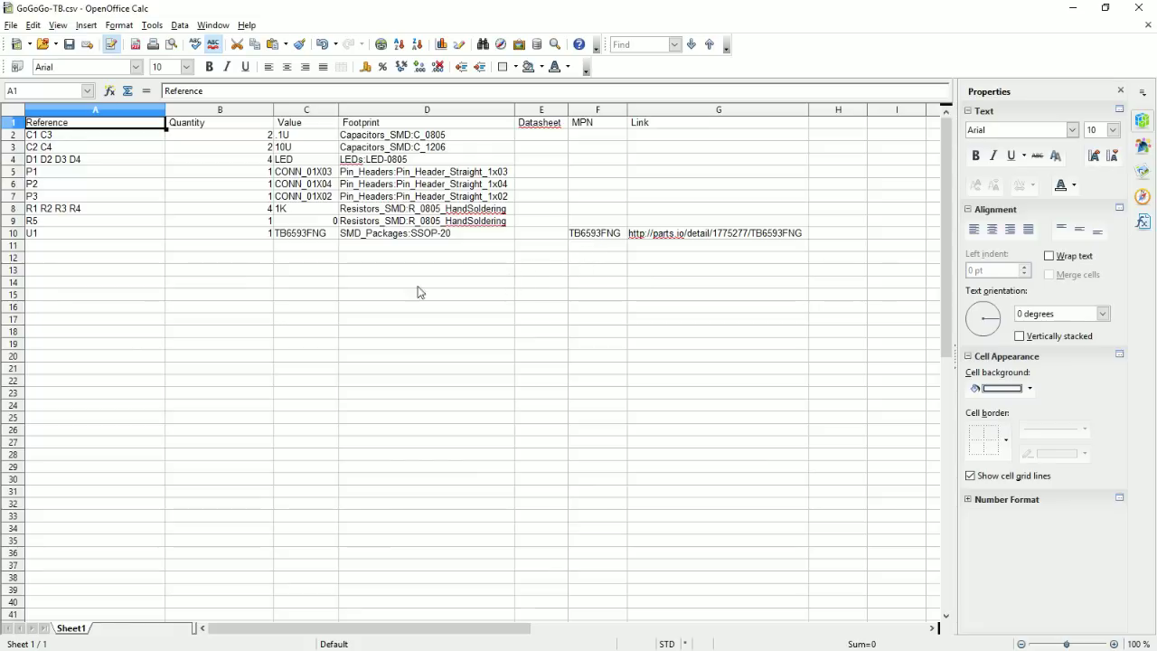
pyautogui.click(1138, 7)
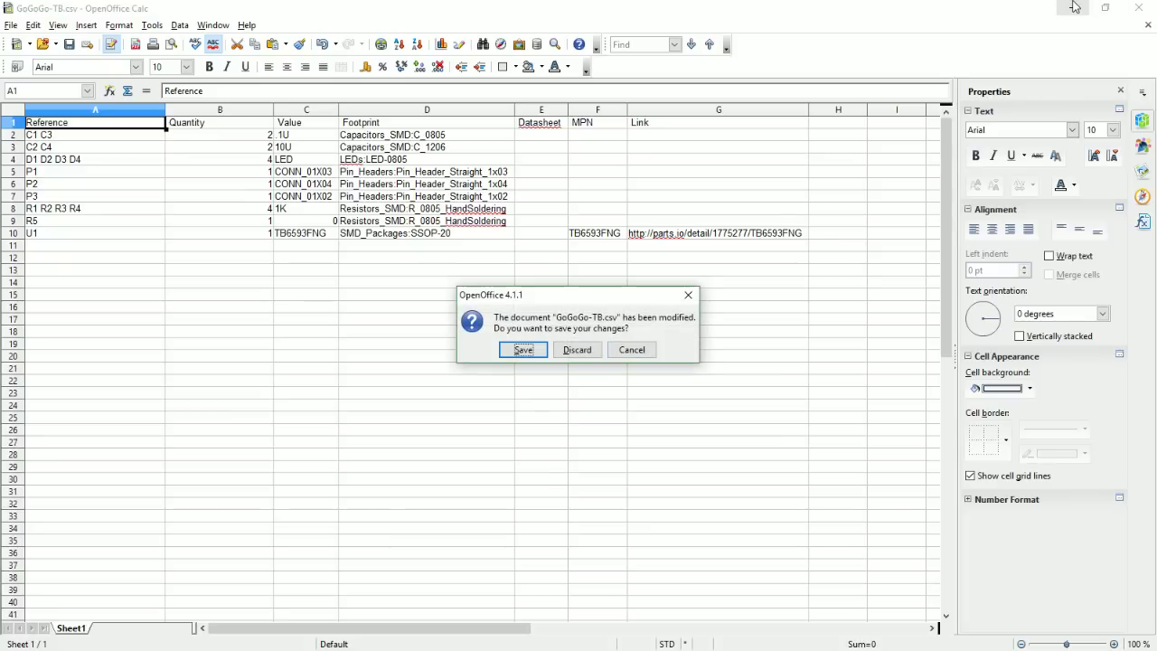
# Step: Cancel the save prompt and close the Eeschema Bill of Material generator
pyautogui.click(613, 353)
pyautogui.click(1072, 8)
pyautogui.click(559, 544)
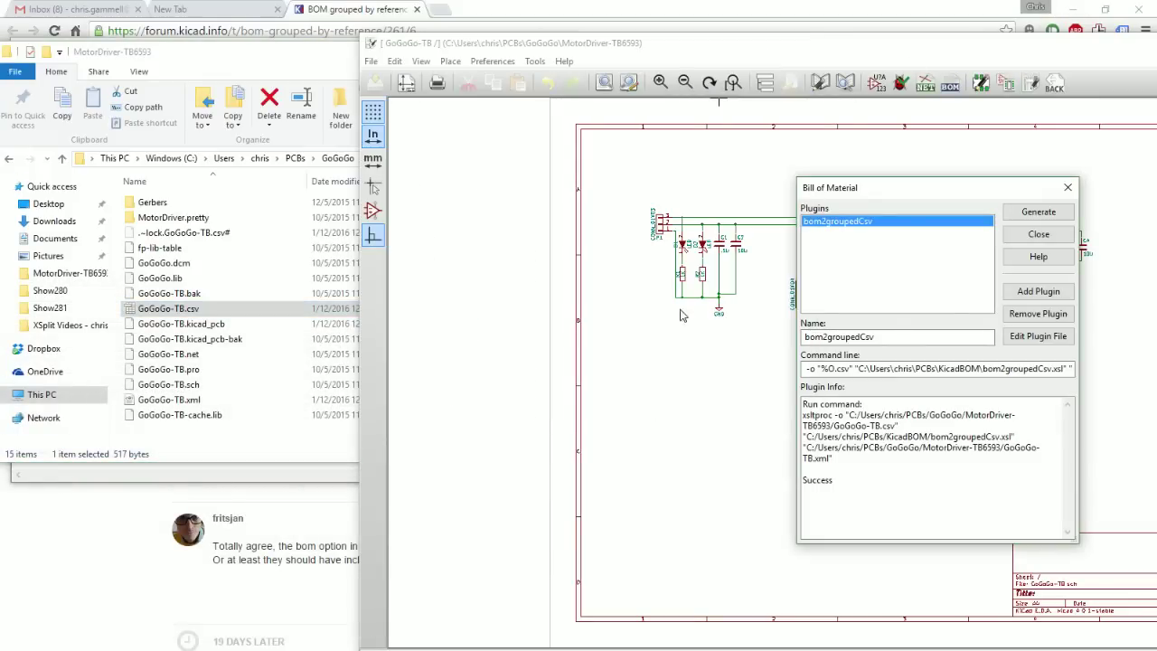
pyautogui.click(1068, 187)
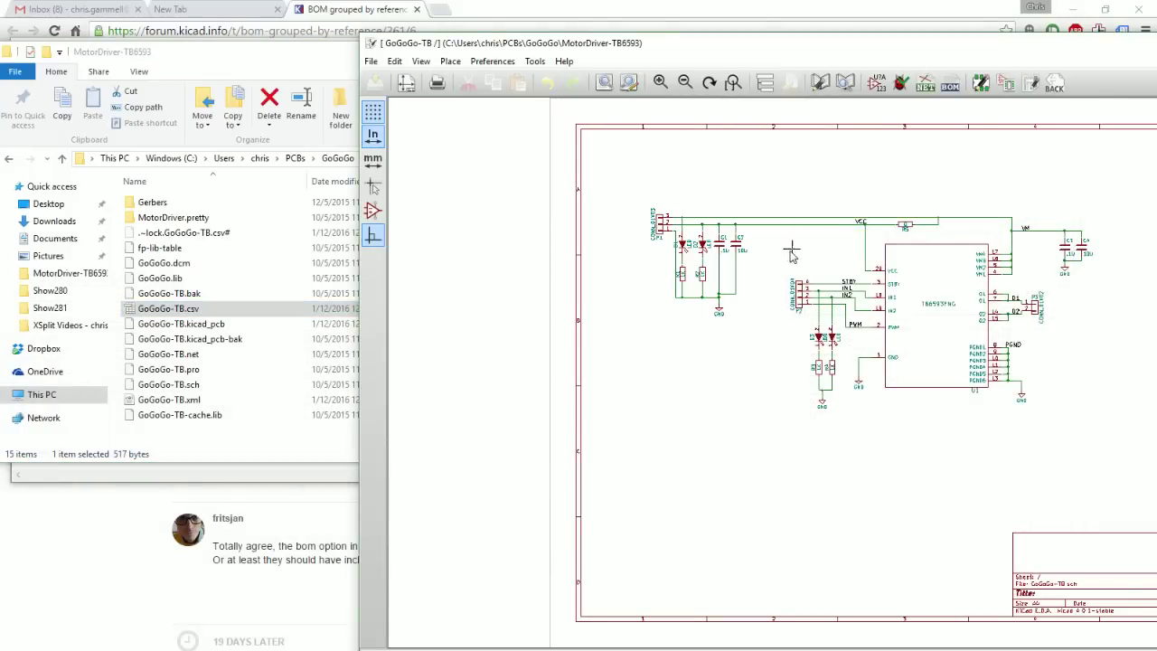
# Step: Add a new field named MPN to LED D1's properties, then return to the Calc spreadsheet
pyautogui.scroll(3, 922, 337)
pyautogui.scroll(1, 922, 336)
pyautogui.doubleClick(761, 376)
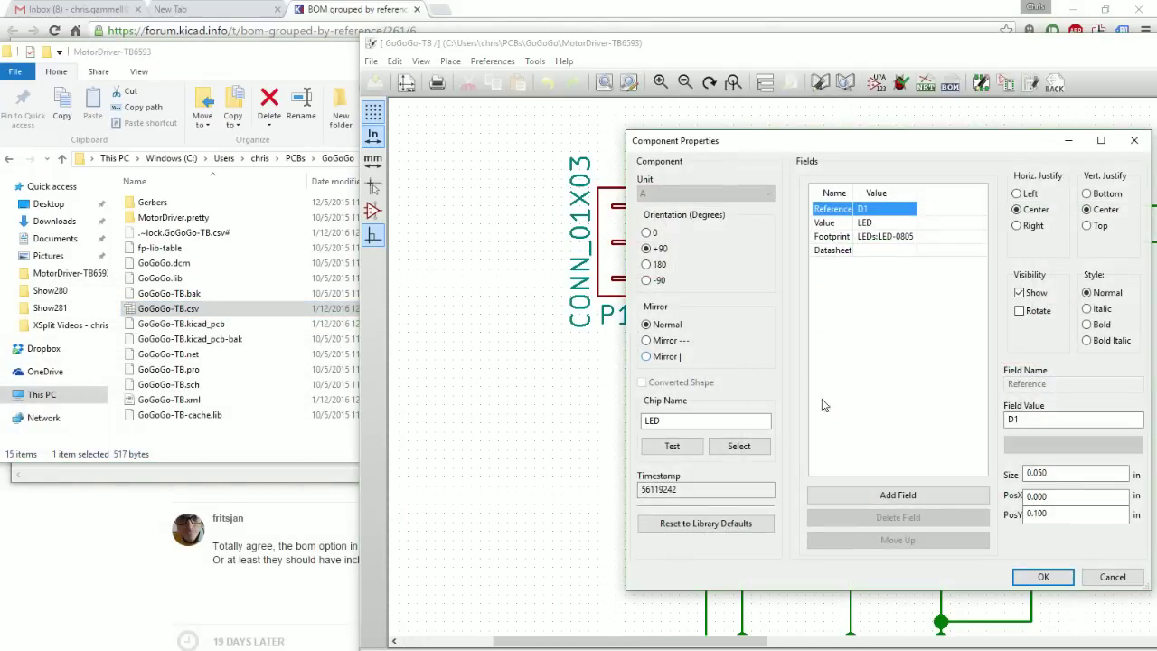
pyautogui.click(874, 250)
pyautogui.click(875, 497)
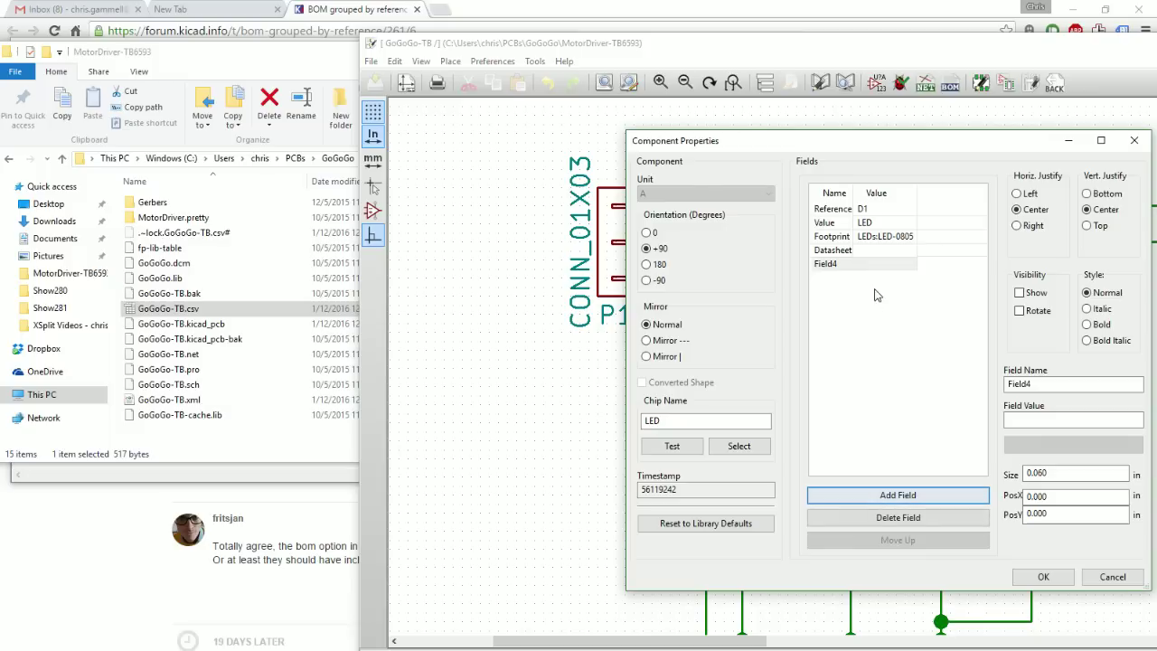
pyautogui.click(843, 262)
pyautogui.press('Tab')
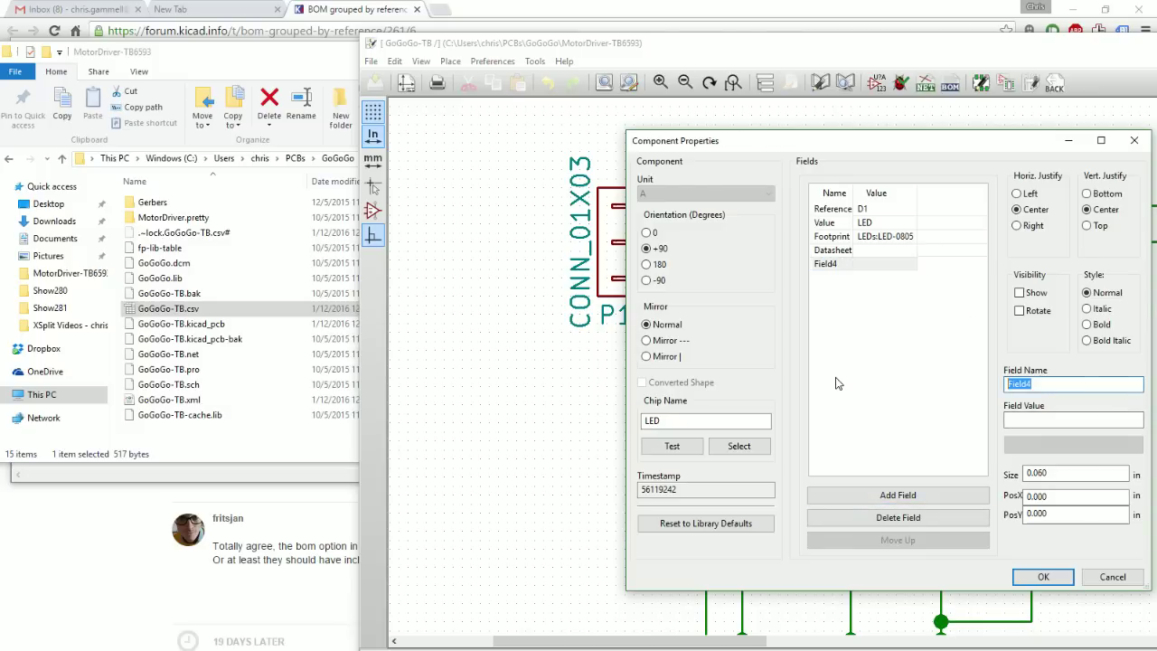
pyautogui.write('MPN')
pyautogui.write('asd;lkfjas;lkfj')
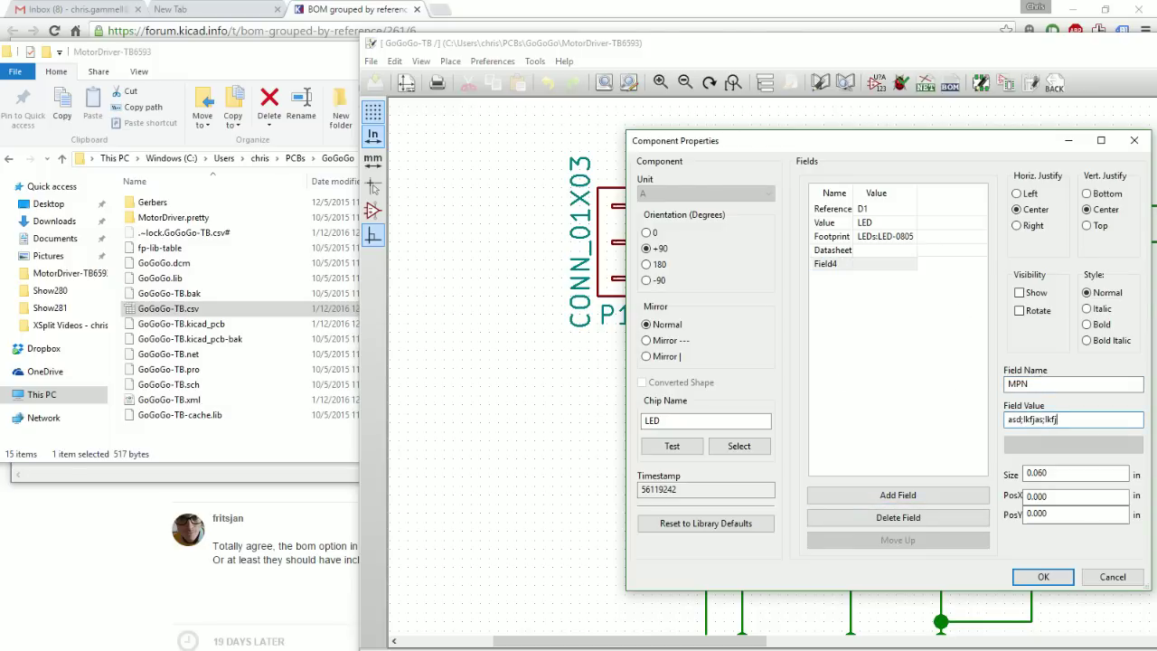
pyautogui.press('Return')
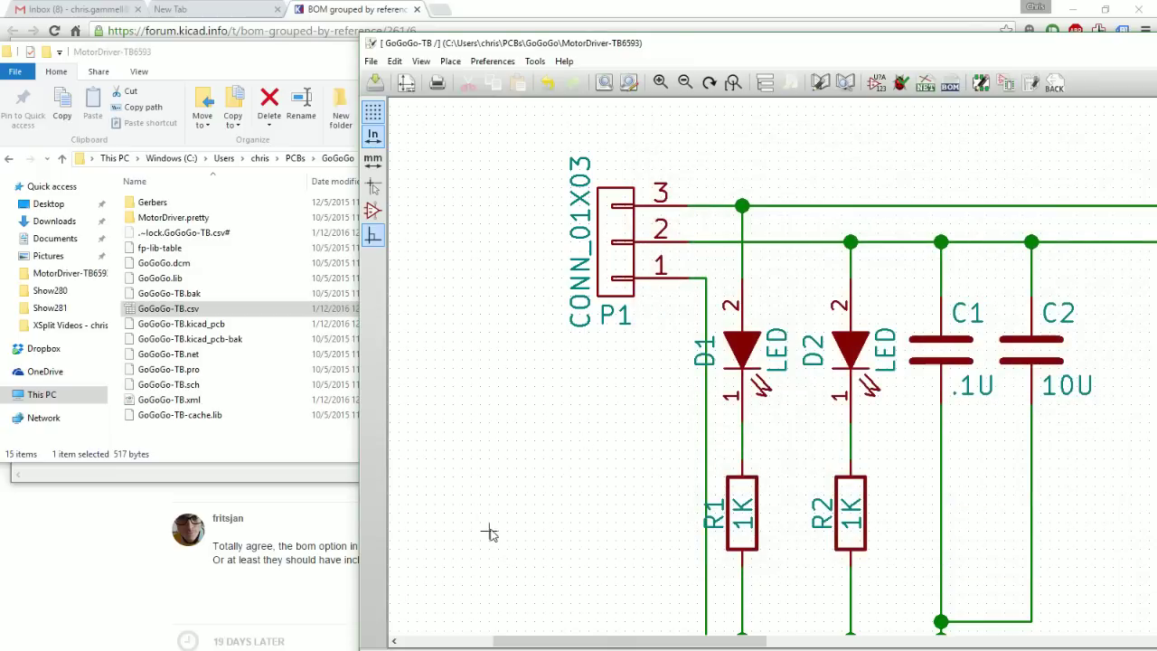
pyautogui.hotkey('alt', 'Tab')
pyautogui.press('Return')
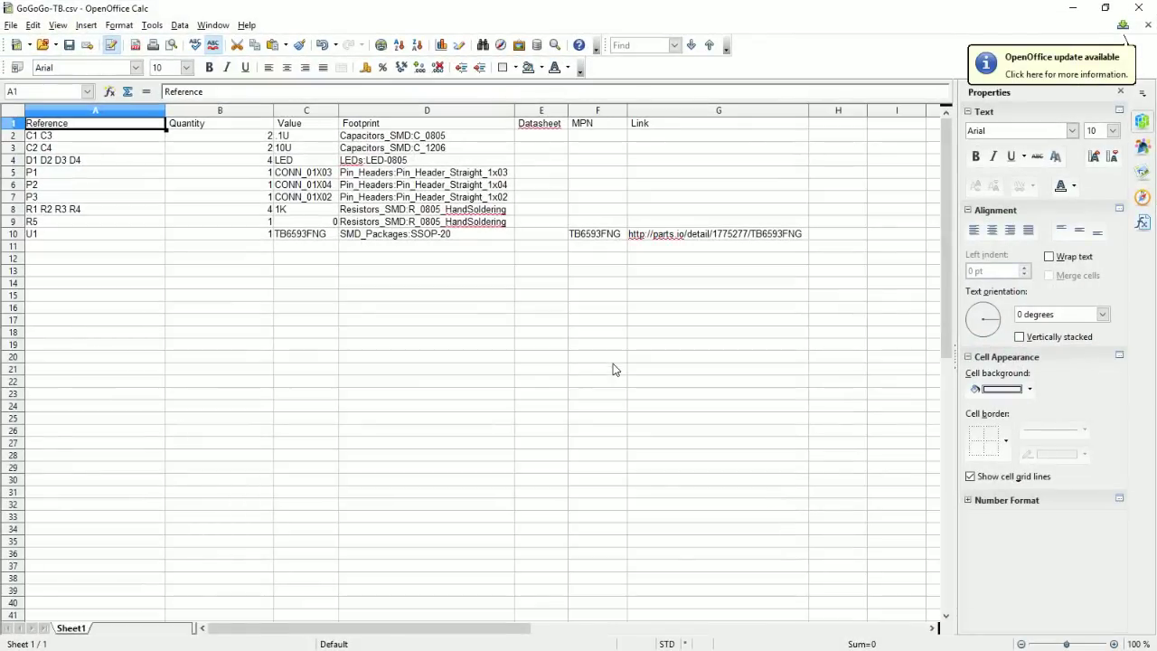